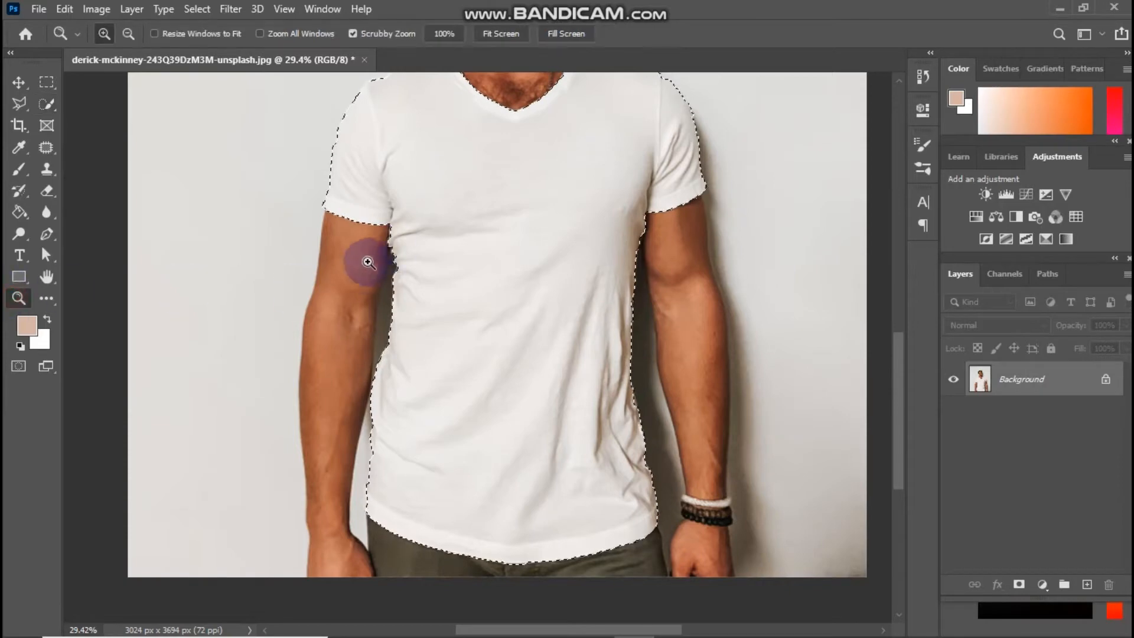
# Add a solid color fill layer over the selected T-shirt in yellow, hex feef00
pyautogui.moveTo(493, 366); pyautogui.dragTo(568, 469)
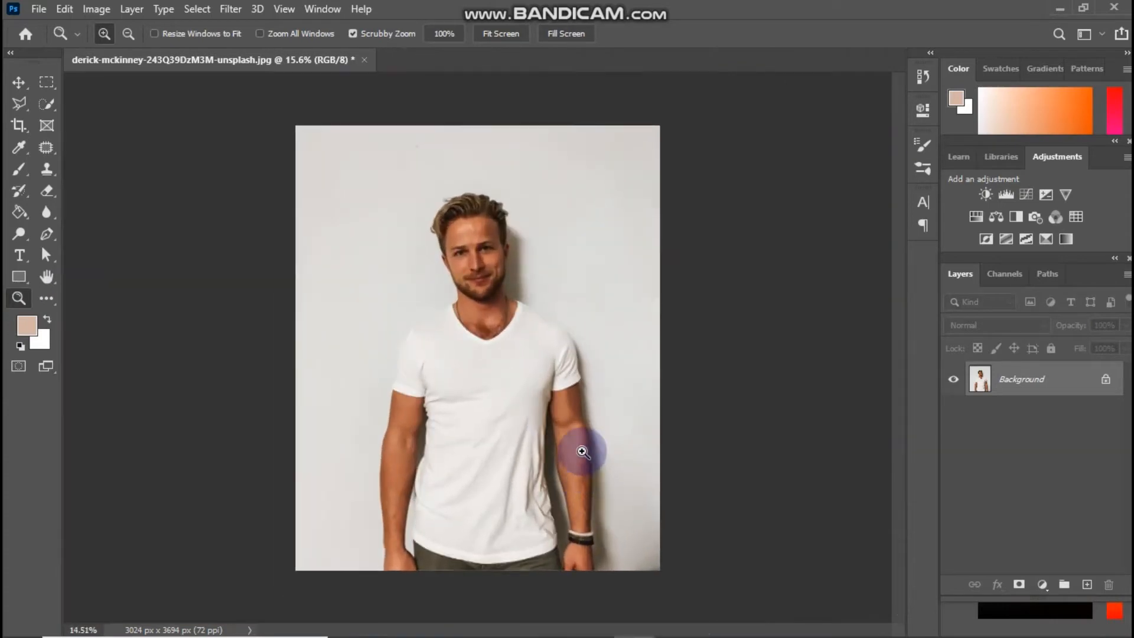
pyautogui.click(1042, 586)
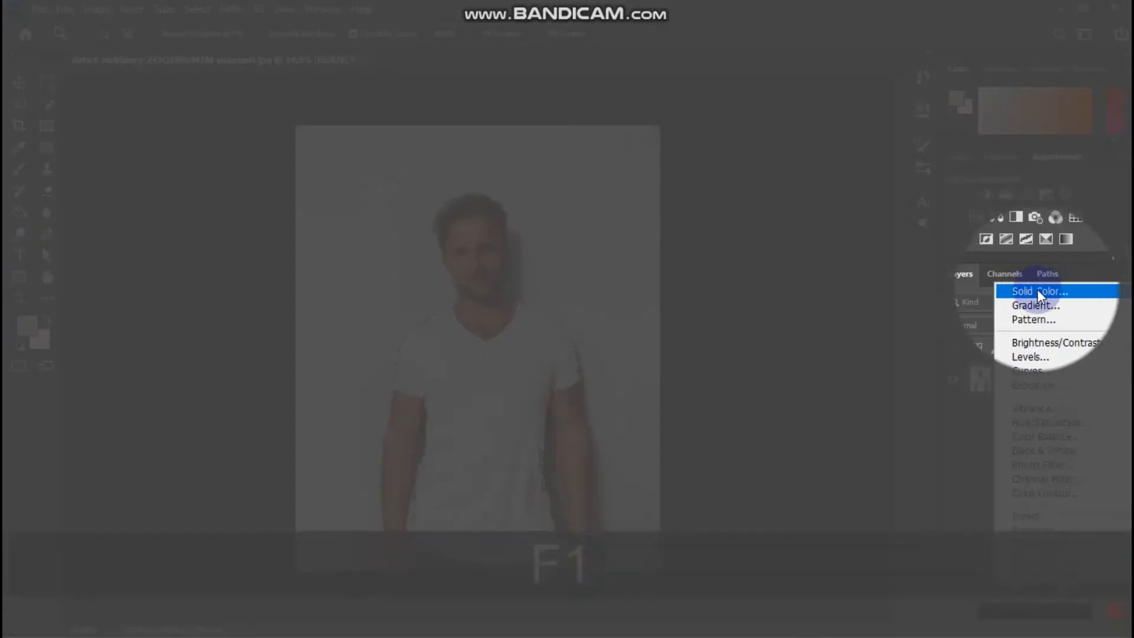
pyautogui.click(1039, 288)
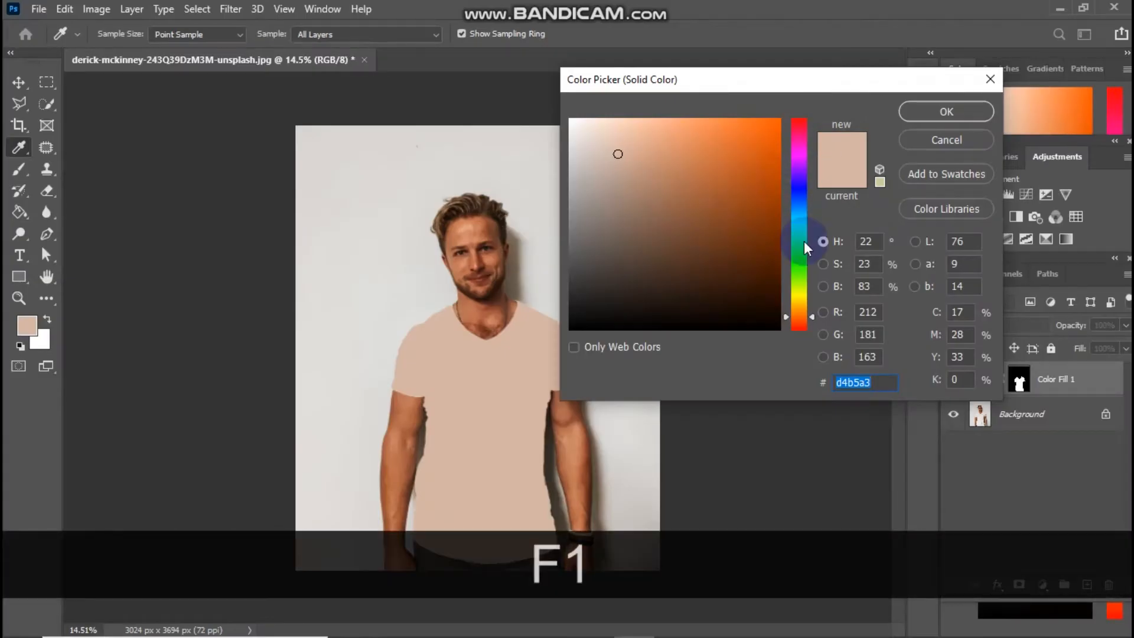
pyautogui.moveTo(805, 247); pyautogui.dragTo(807, 297)
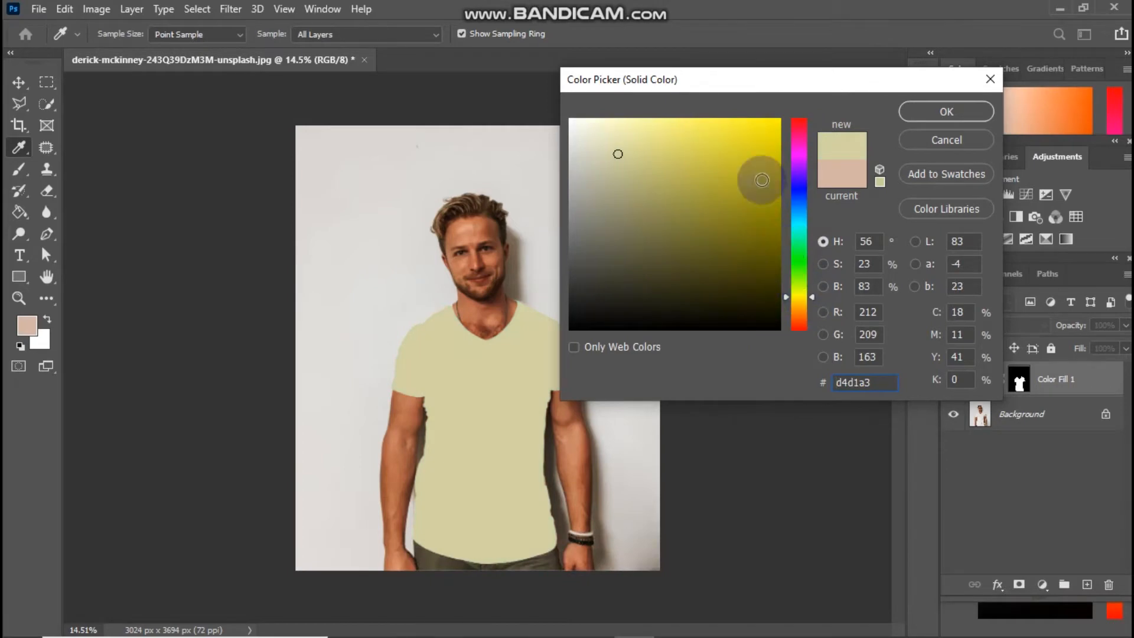
pyautogui.click(781, 123)
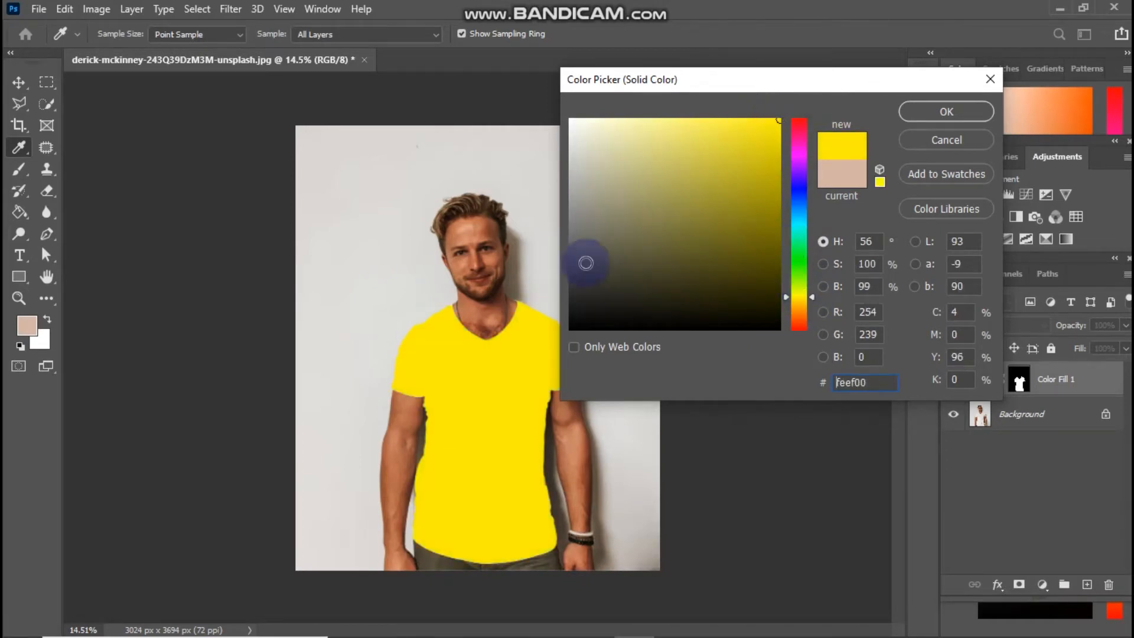
pyautogui.click(915, 113)
pyautogui.press('z')
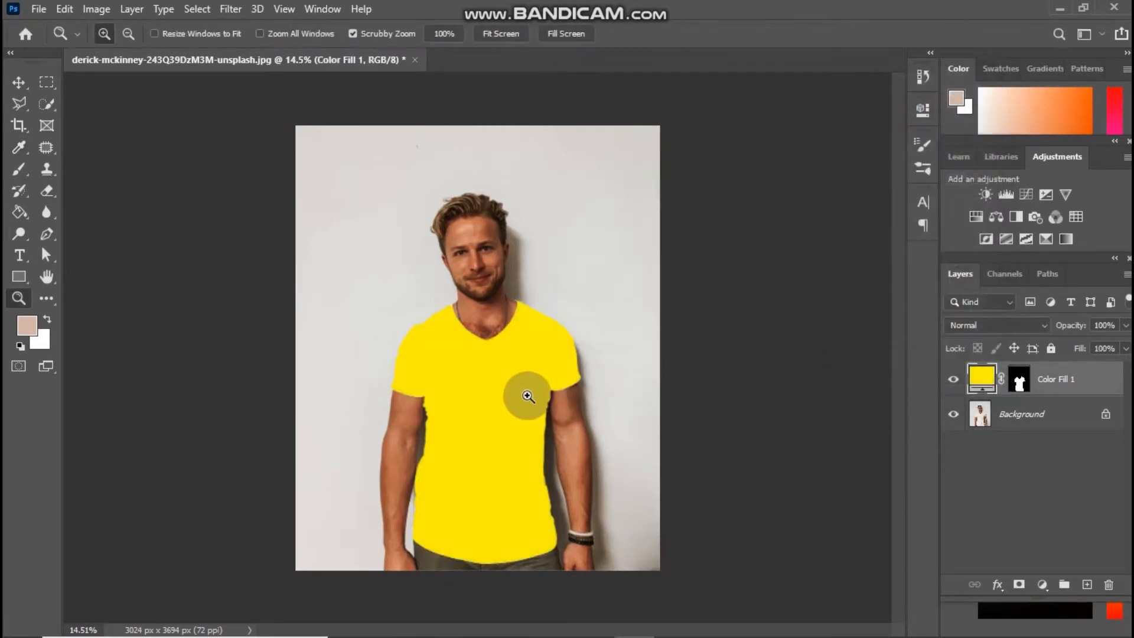
# Set the yellow fill layer's blend mode to Multiply and inspect the mask edge at the shirt's collar
pyautogui.click(984, 320)
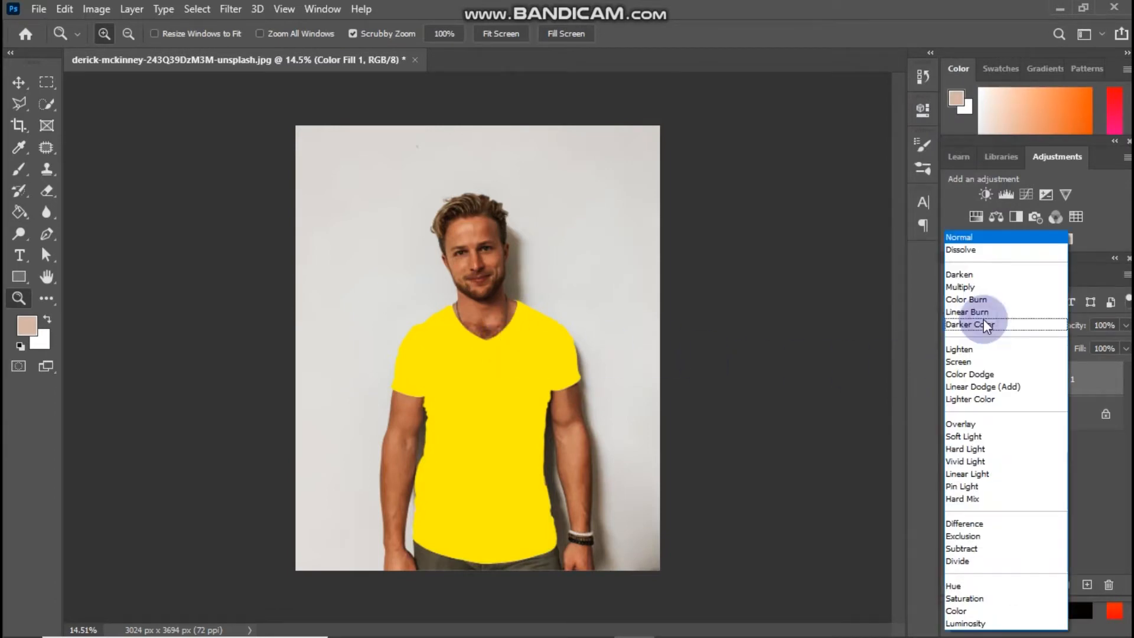
pyautogui.click(987, 288)
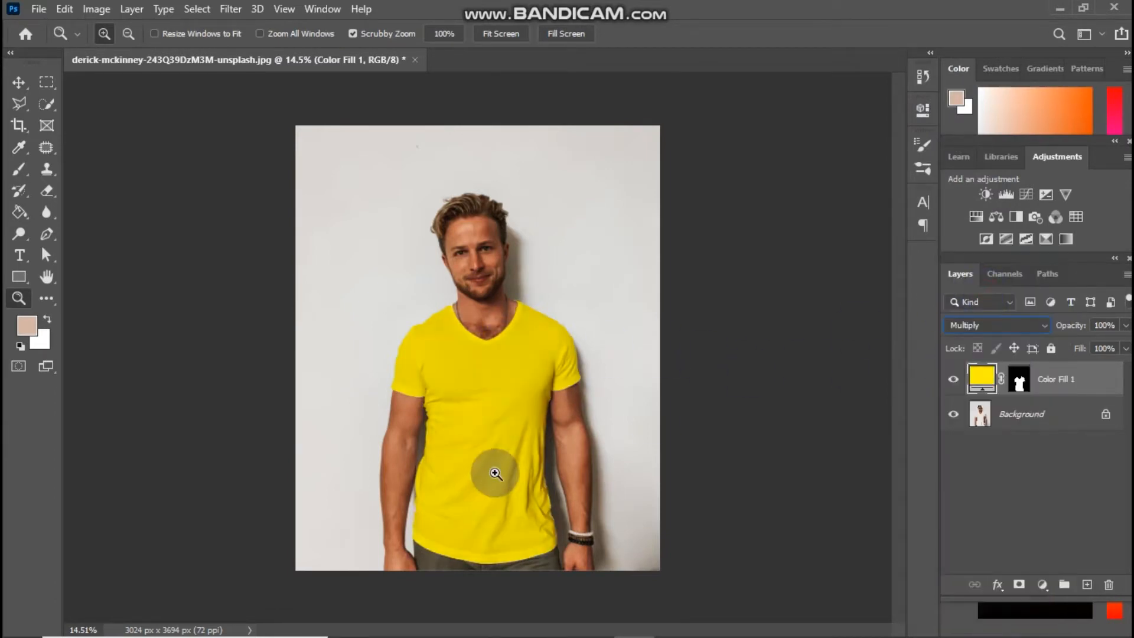
pyautogui.moveTo(493, 473); pyautogui.dragTo(576, 514)
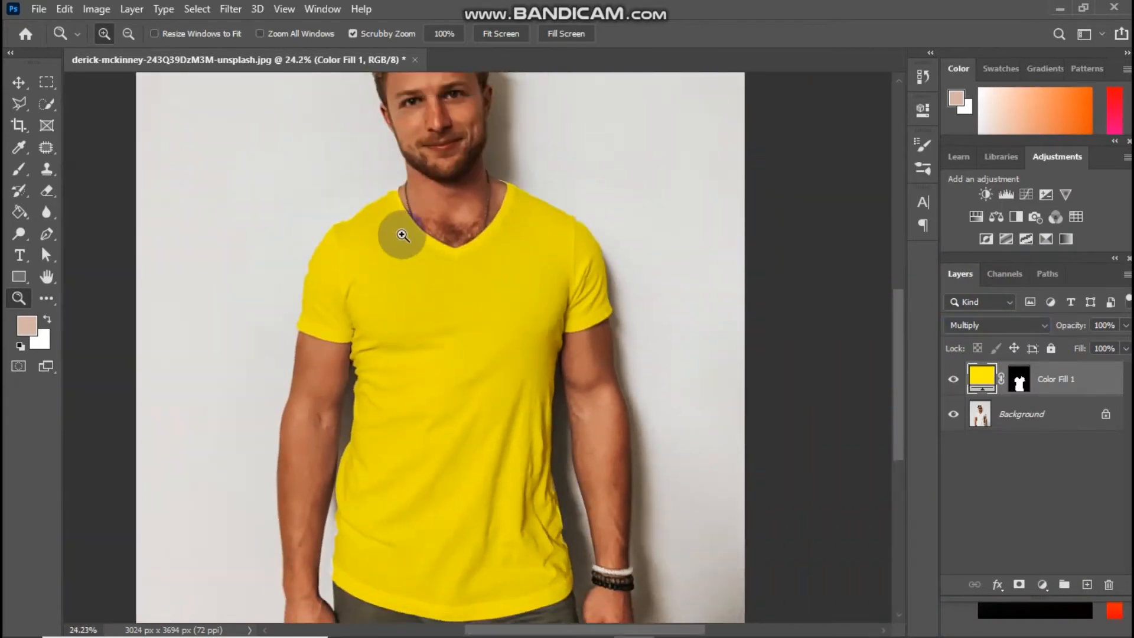
pyautogui.moveTo(399, 232); pyautogui.dragTo(463, 278)
pyautogui.press('space')
pyautogui.moveTo(418, 215); pyautogui.dragTo(496, 354)
pyautogui.moveTo(347, 248); pyautogui.dragTo(362, 313)
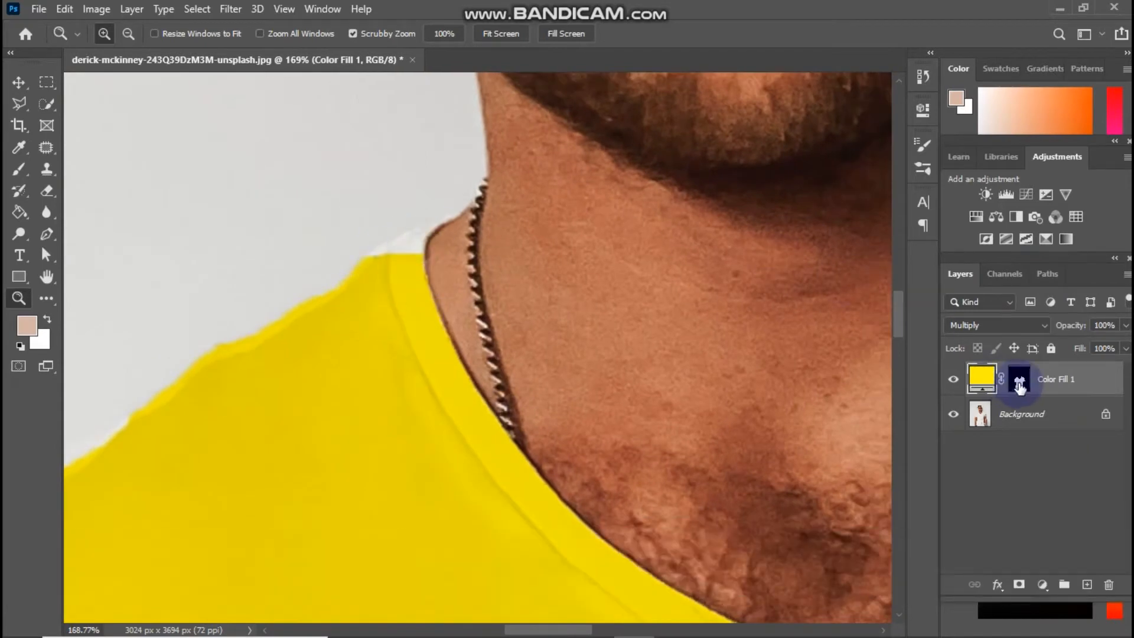
pyautogui.click(1020, 385)
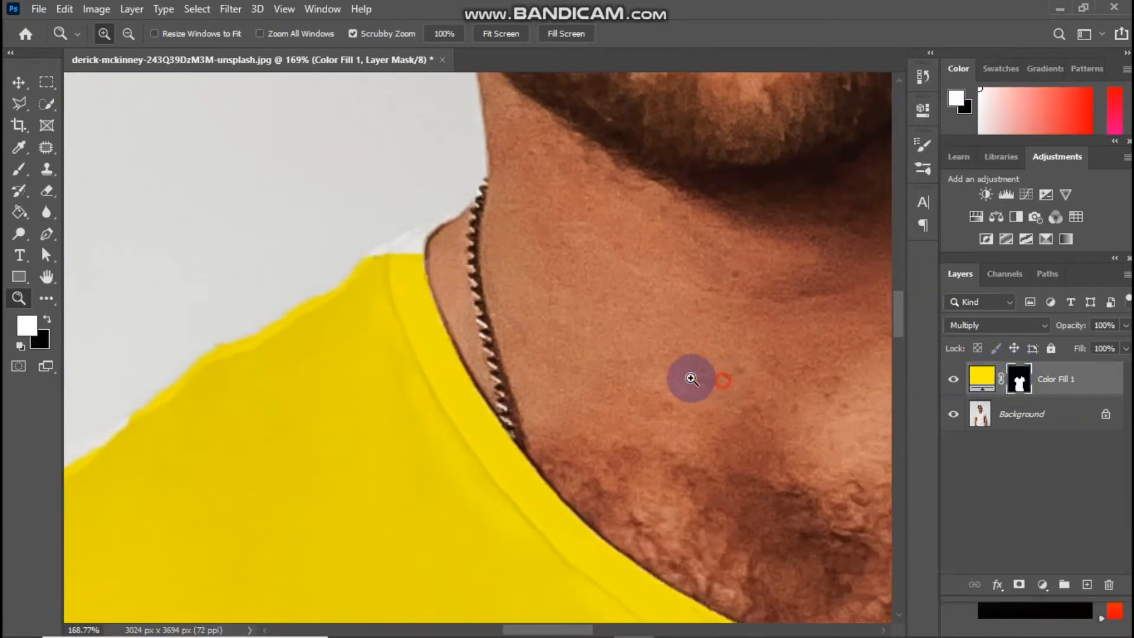
pyautogui.moveTo(689, 375); pyautogui.dragTo(575, 368)
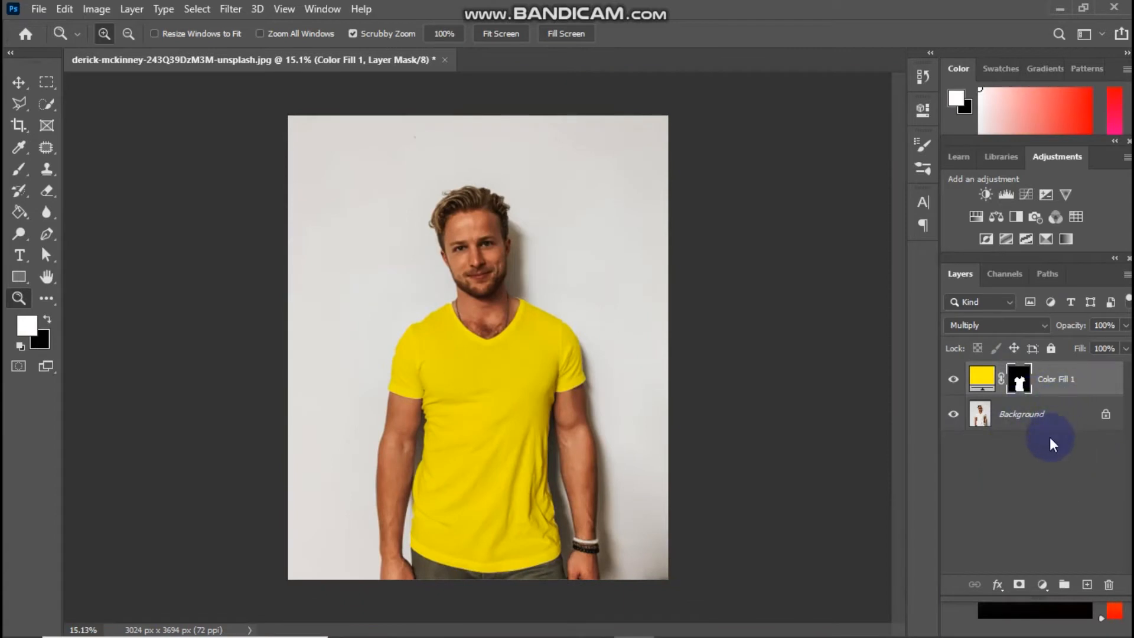
# Add a Curves adjustment layer above the yellow fill layer, leaving its curve at the default
pyautogui.click(1043, 584)
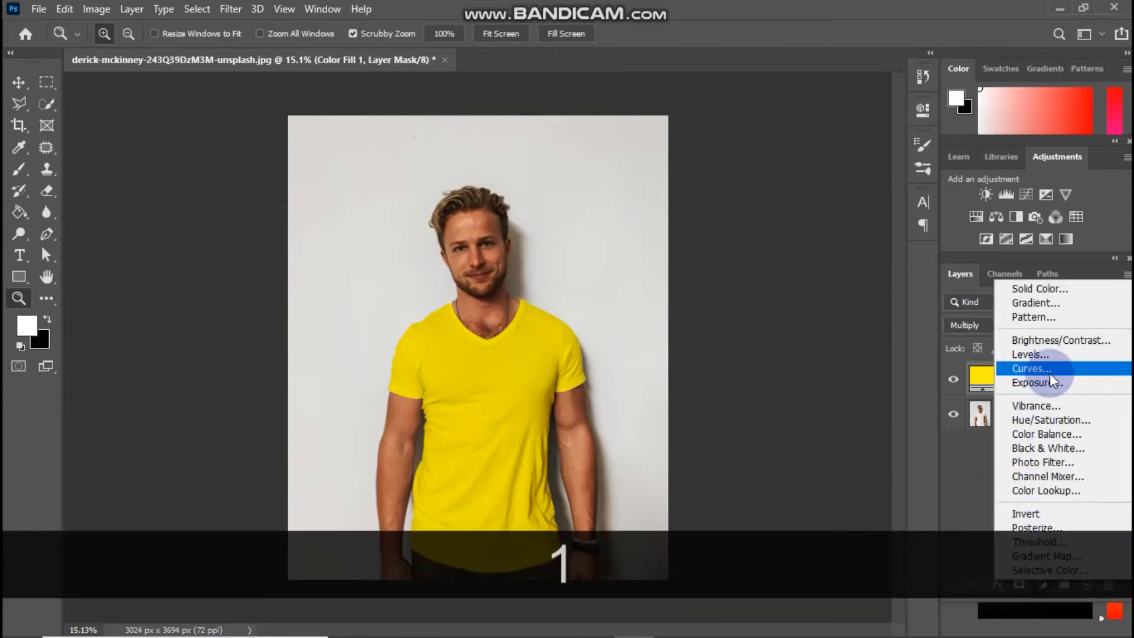
pyautogui.click(1048, 370)
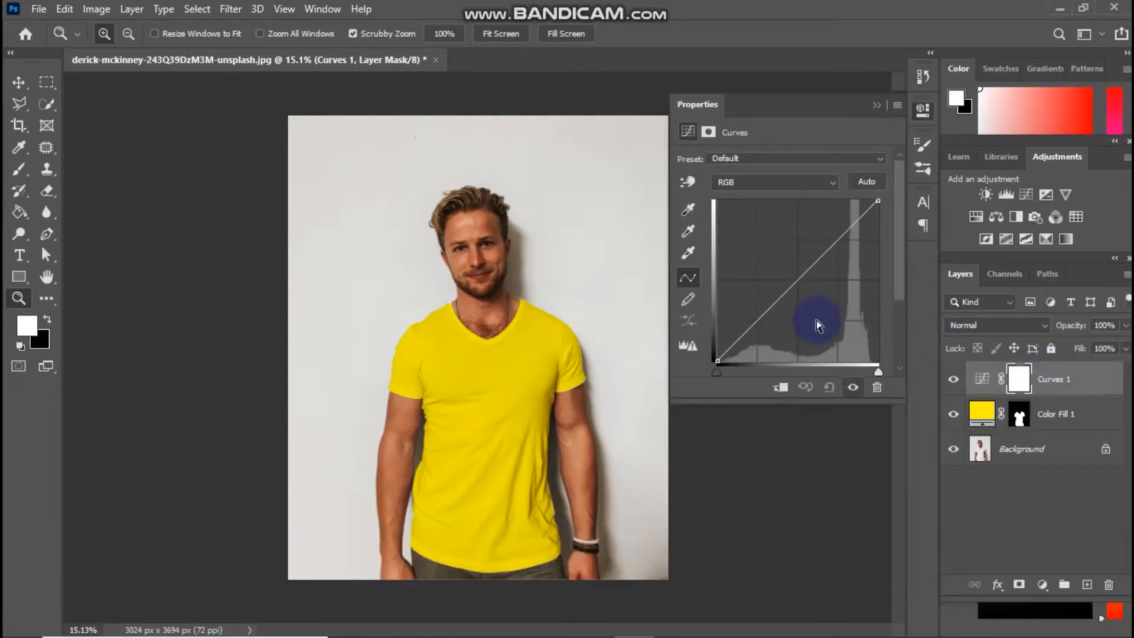
pyautogui.click(877, 106)
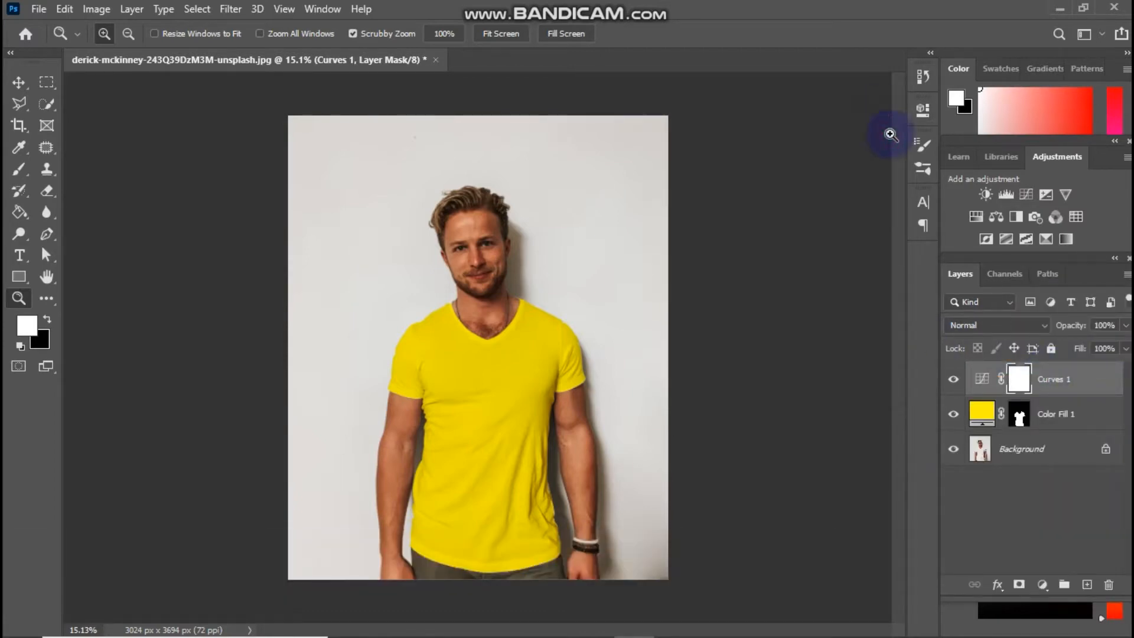
# Group the Curves and color fill layers, and move the fill layer's shirt mask onto the group
pyautogui.keyDown('ctrl'); pyautogui.click(1058, 418); pyautogui.keyUp('ctrl')
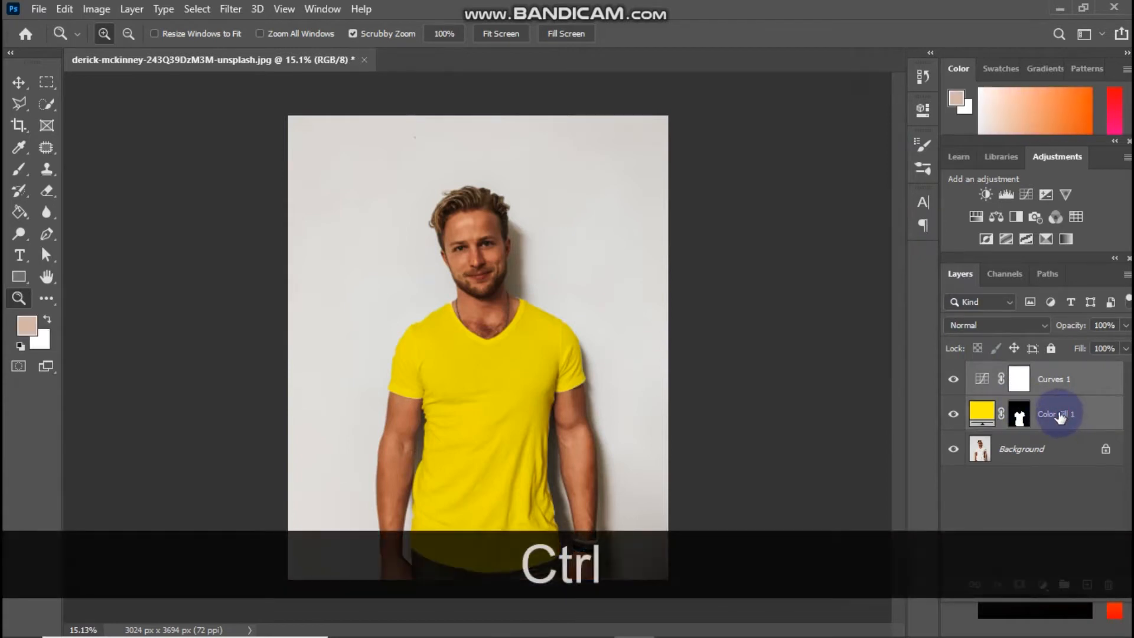
pyautogui.hotkey('ctrl', 'g')
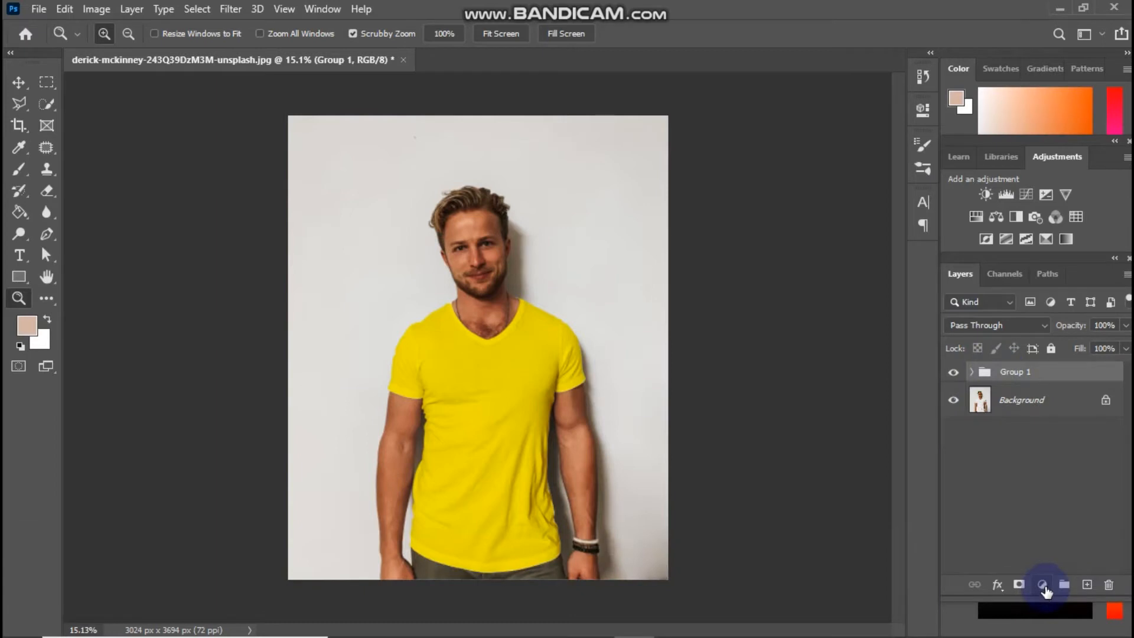
pyautogui.click(971, 372)
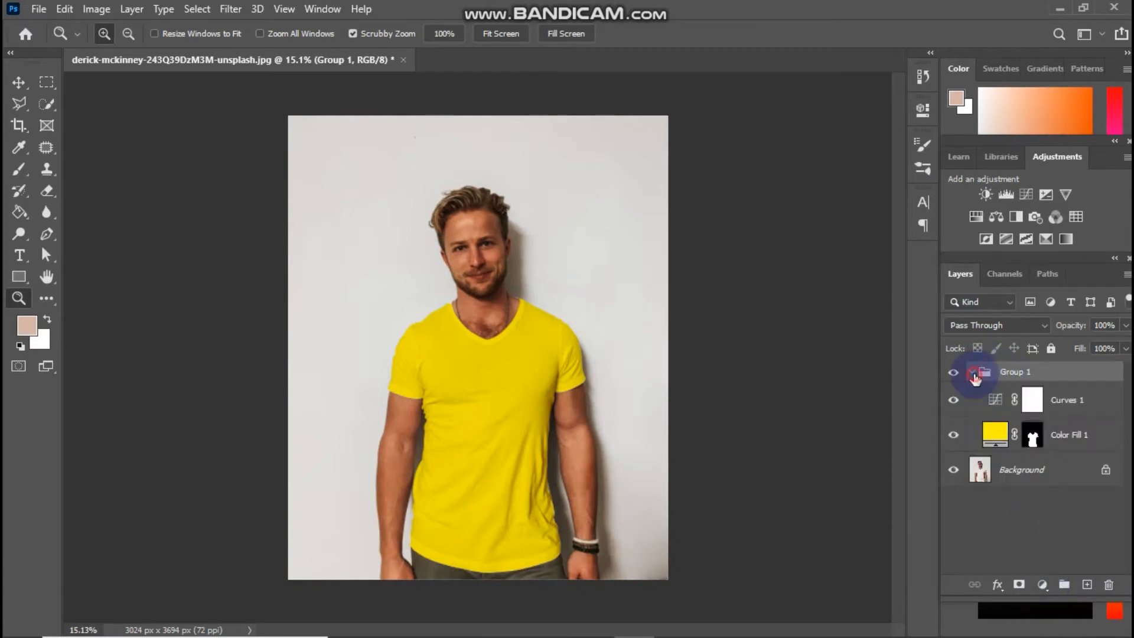
pyautogui.click(972, 373)
pyautogui.click(972, 372)
pyautogui.moveTo(1033, 439); pyautogui.dragTo(1019, 378)
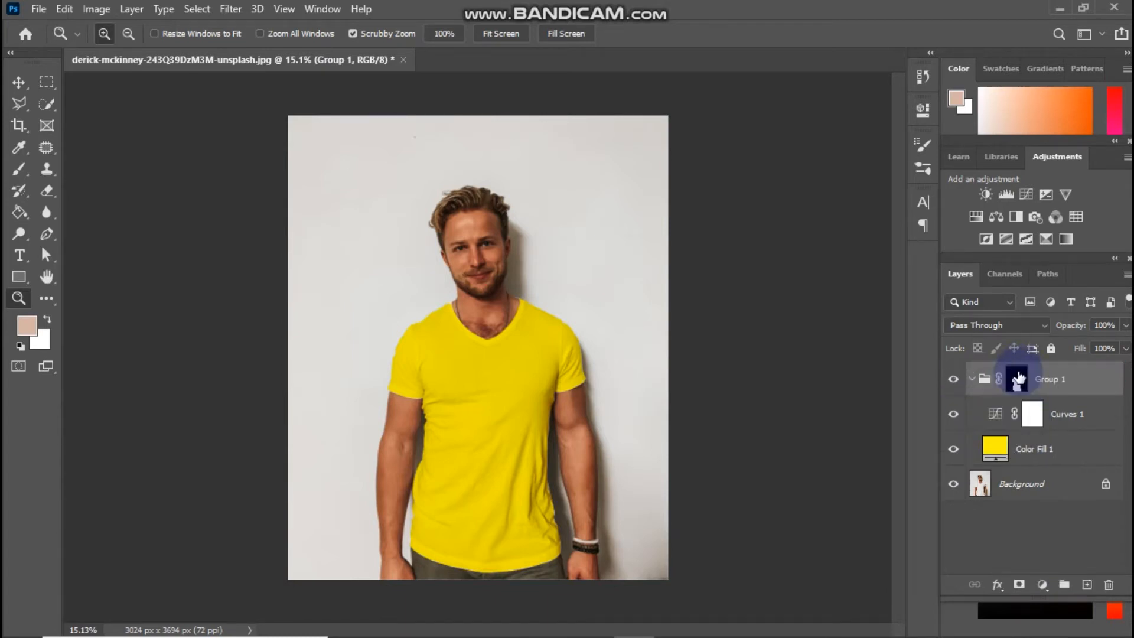
# Deepen the shirt's folds in the Curves layer by pulling down shadow and lighter tones sampled directly on the fabric
pyautogui.click(1002, 415)
pyautogui.doubleClick(998, 414)
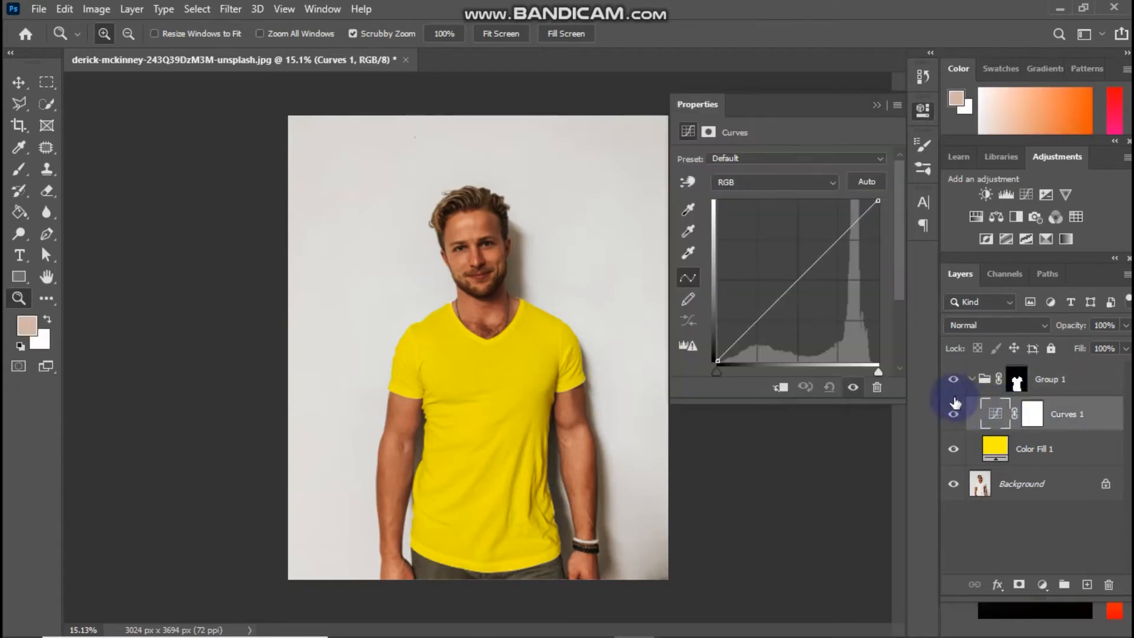
pyautogui.moveTo(536, 443); pyautogui.dragTo(660, 279)
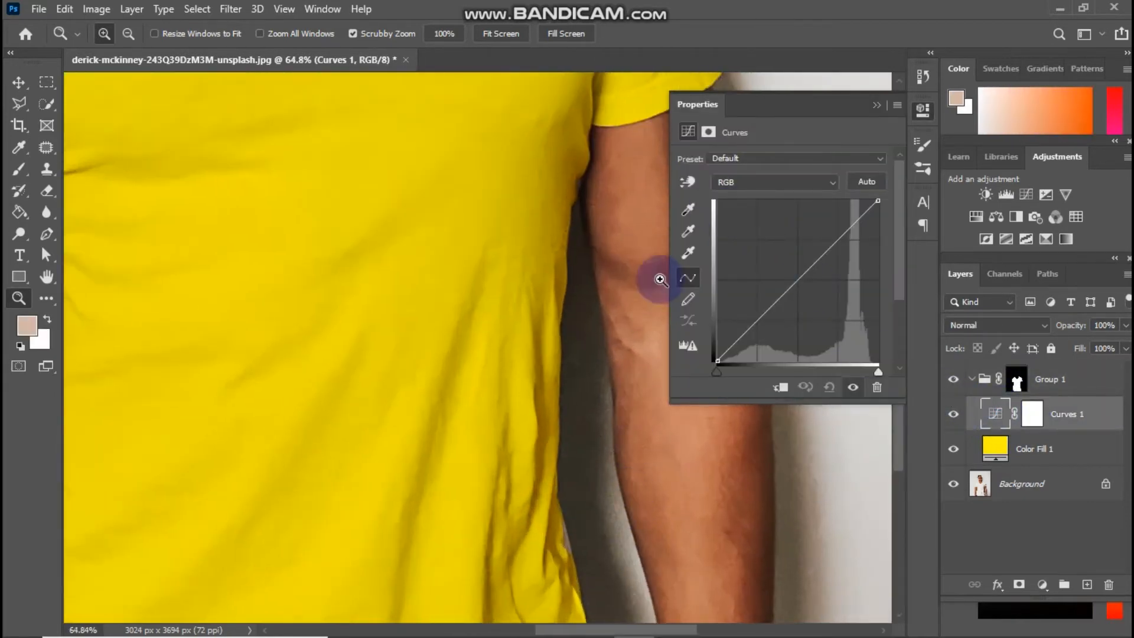
pyautogui.click(688, 180)
pyautogui.click(588, 361)
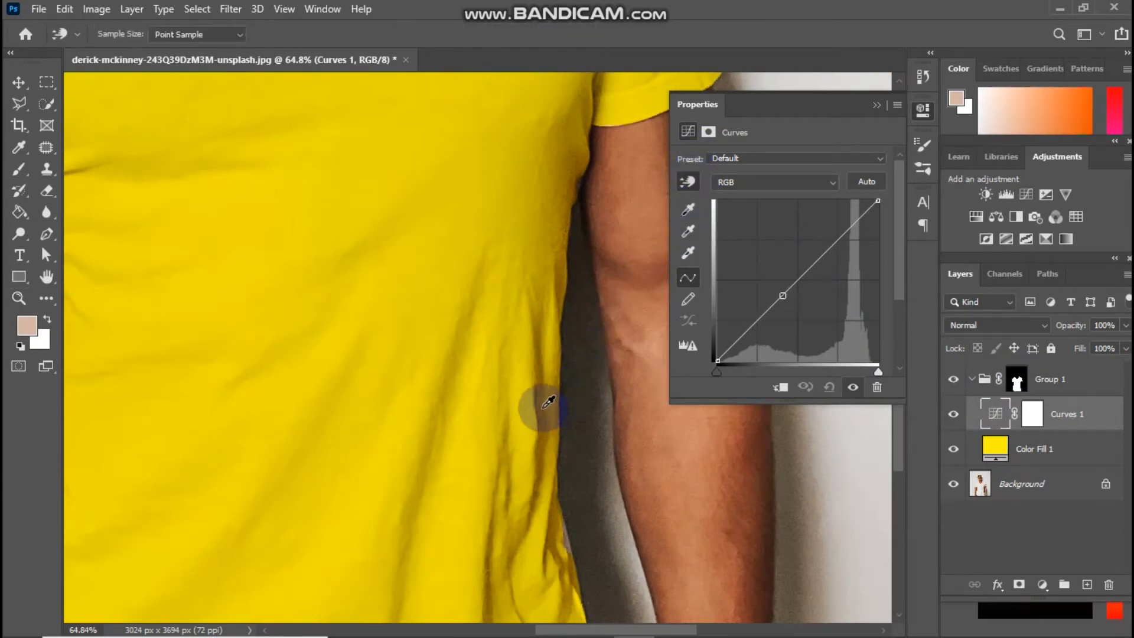
pyautogui.moveTo(546, 416); pyautogui.dragTo(548, 421)
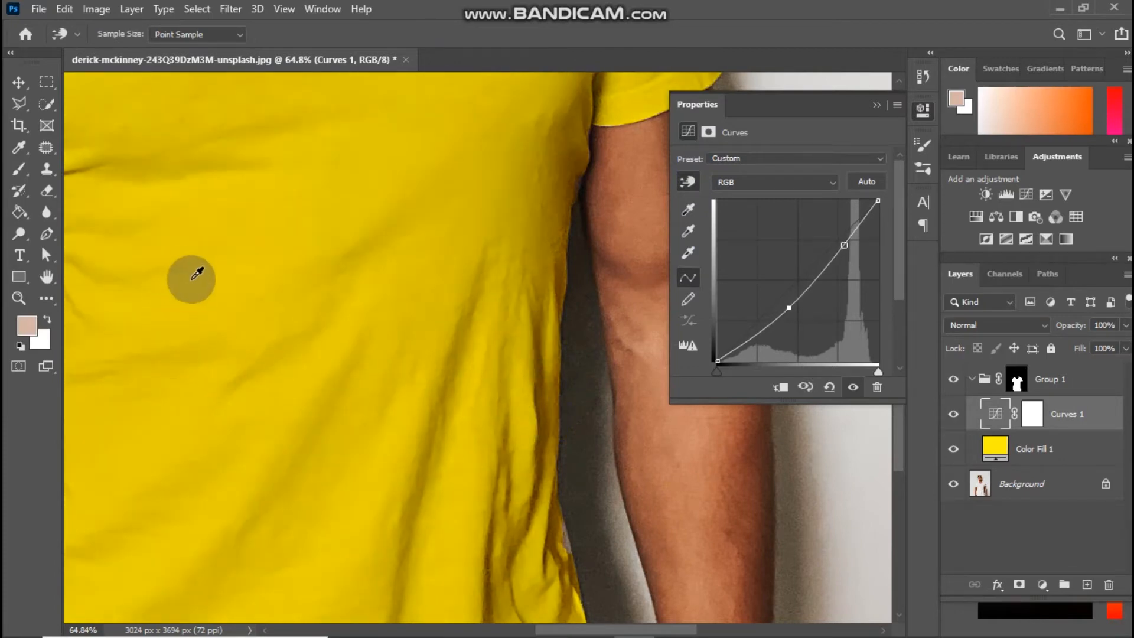
pyautogui.moveTo(202, 271)
pyautogui.mouseDown()
pyautogui.moveTo(203, 289)
pyautogui.moveTo(202, 277)
pyautogui.mouseUp()
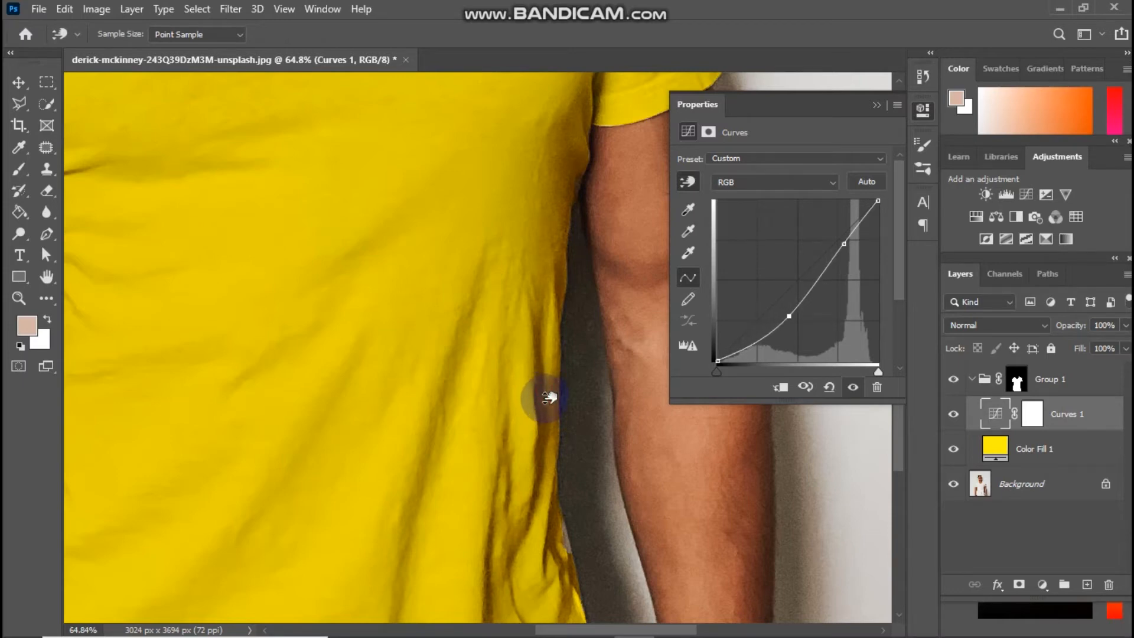
pyautogui.click(891, 113)
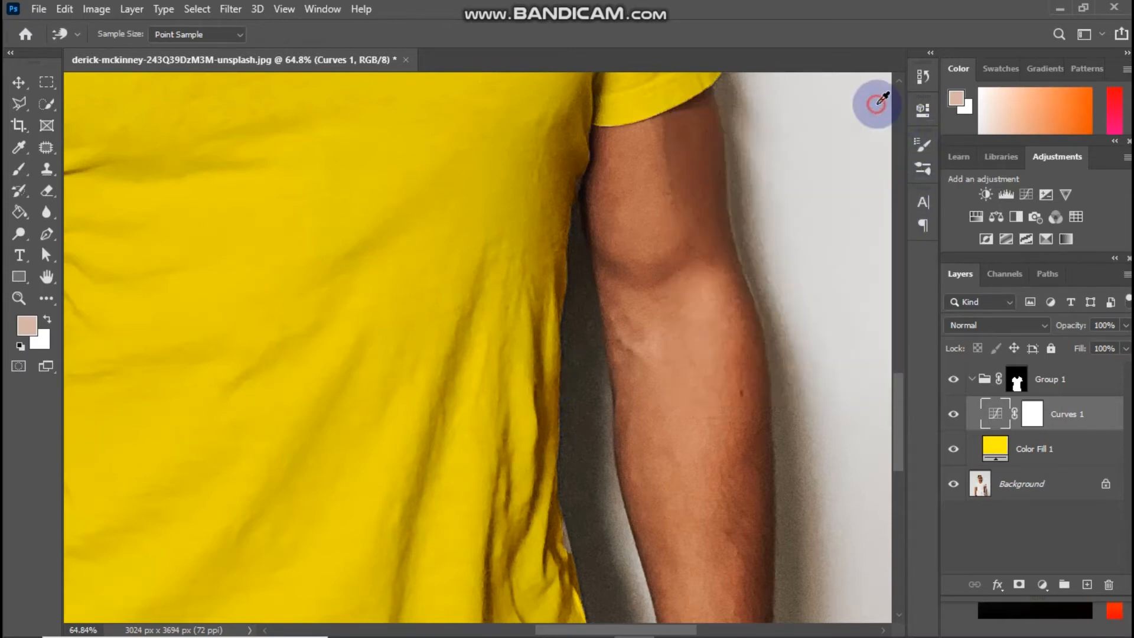
# Paint white on the group's mask with a 32 px soft round brush to cover the uncolored shirt area beside the necklace
pyautogui.click(42, 322)
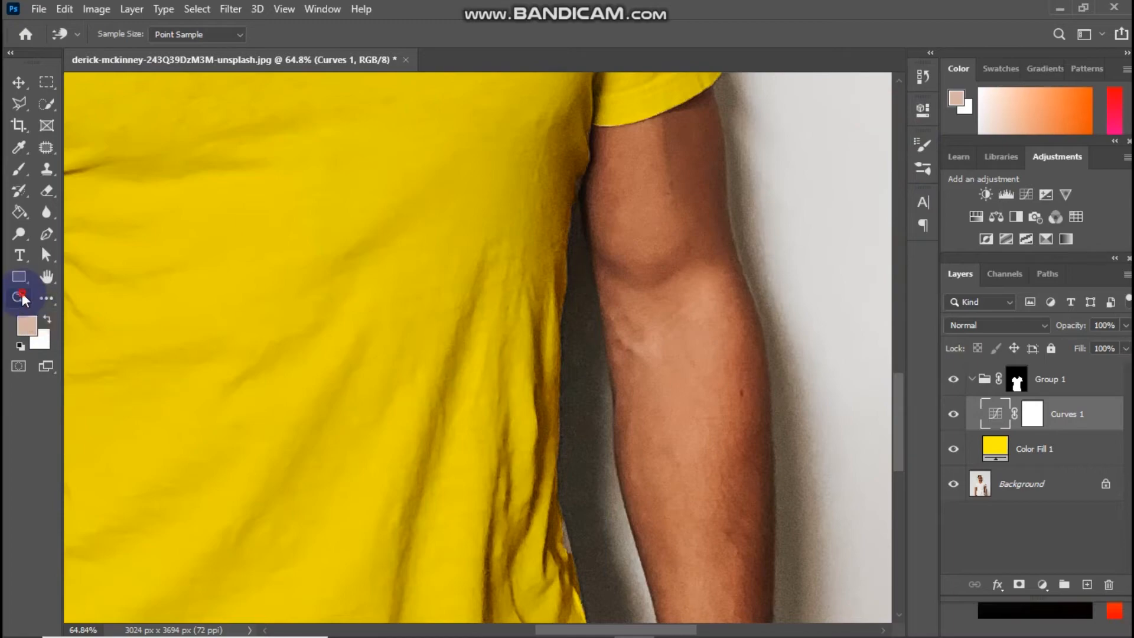
pyautogui.click(22, 298)
pyautogui.moveTo(349, 355); pyautogui.dragTo(303, 341)
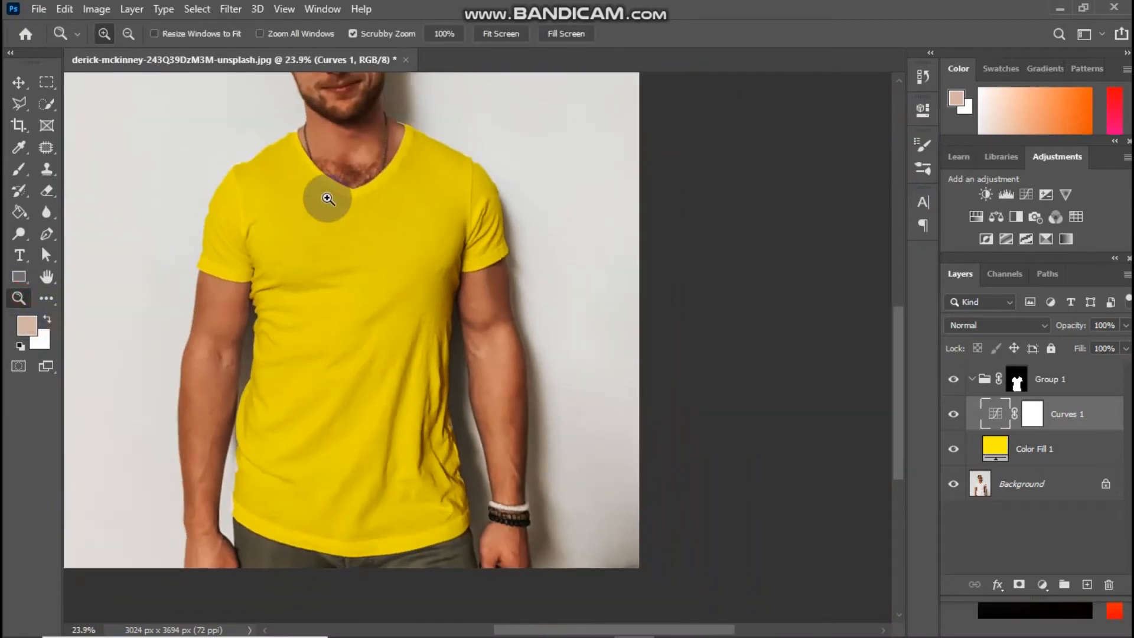
pyautogui.moveTo(330, 202); pyautogui.dragTo(369, 250)
pyautogui.press('space')
pyautogui.moveTo(289, 268); pyautogui.dragTo(378, 468)
pyautogui.moveTo(319, 278); pyautogui.dragTo(372, 397)
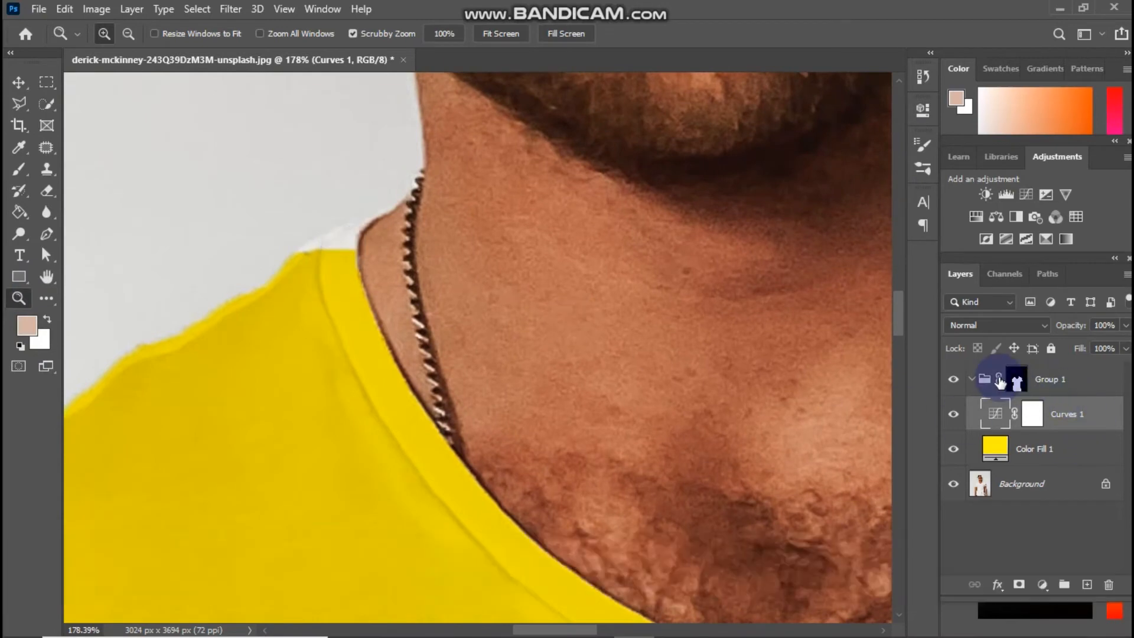
pyautogui.click(1015, 384)
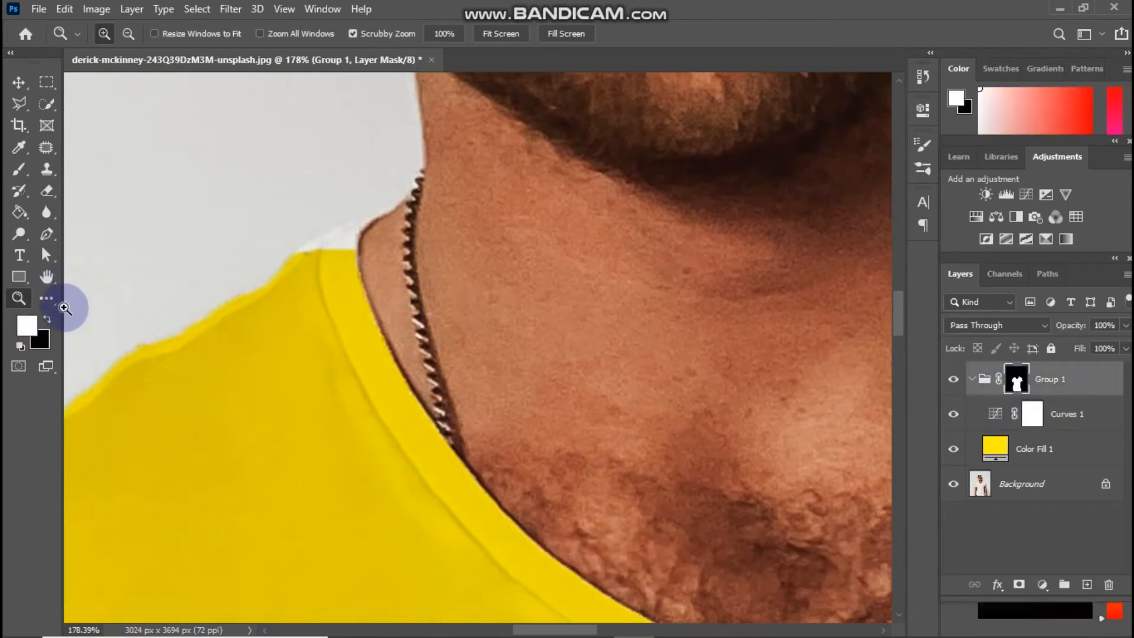
pyautogui.click(17, 170)
pyautogui.rightClick(424, 307)
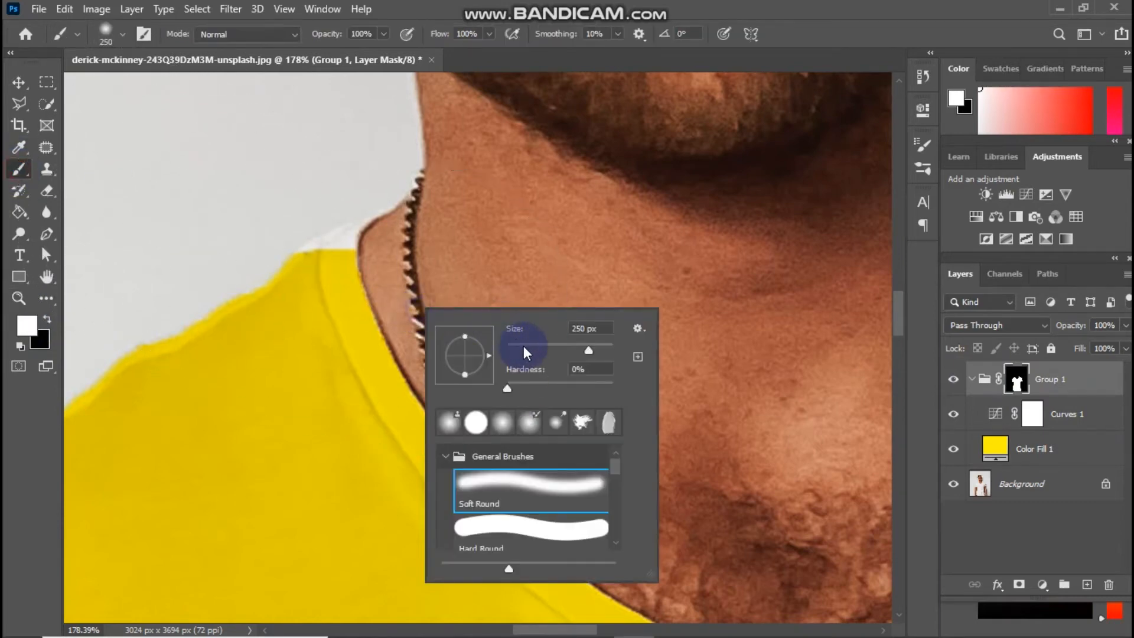
pyautogui.click(524, 349)
pyautogui.moveTo(337, 251); pyautogui.dragTo(301, 271)
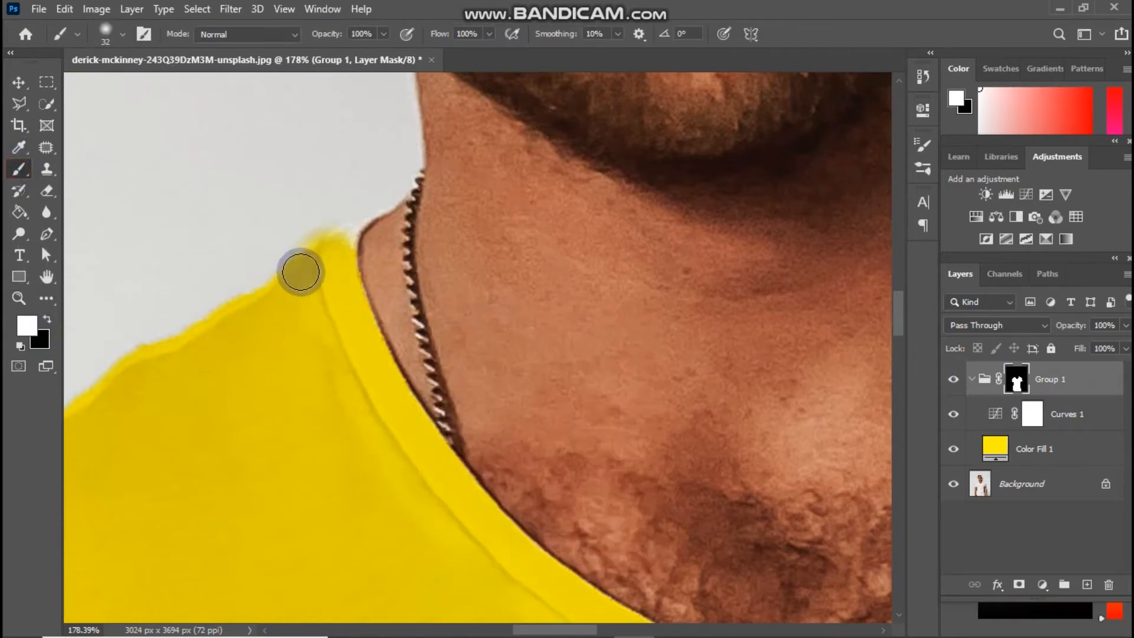
# Switch to a 10 px hard round brush and paint the remaining collar tip yellow on the group's mask
pyautogui.rightClick(334, 260)
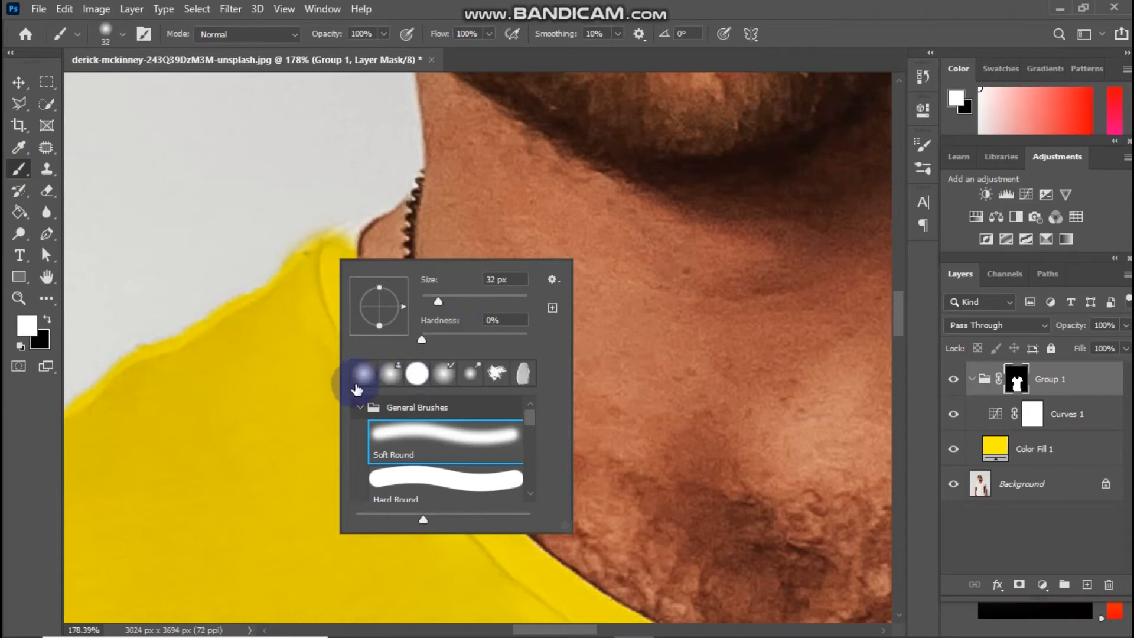
pyautogui.click(412, 485)
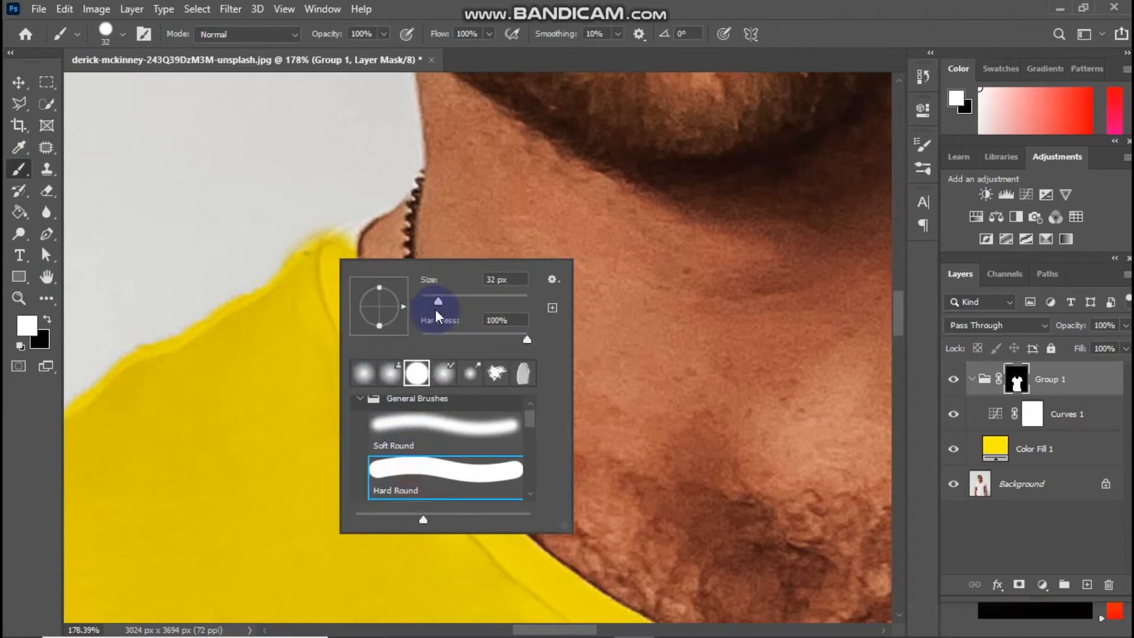
pyautogui.moveTo(438, 302); pyautogui.dragTo(428, 303)
pyautogui.click(344, 235)
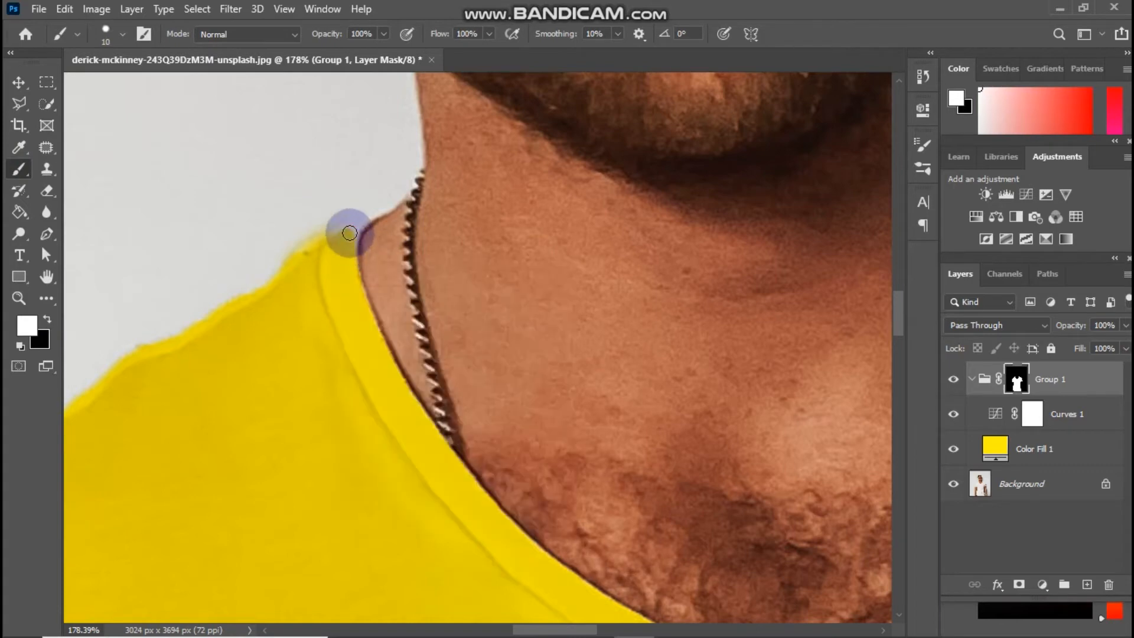
pyautogui.press('space')
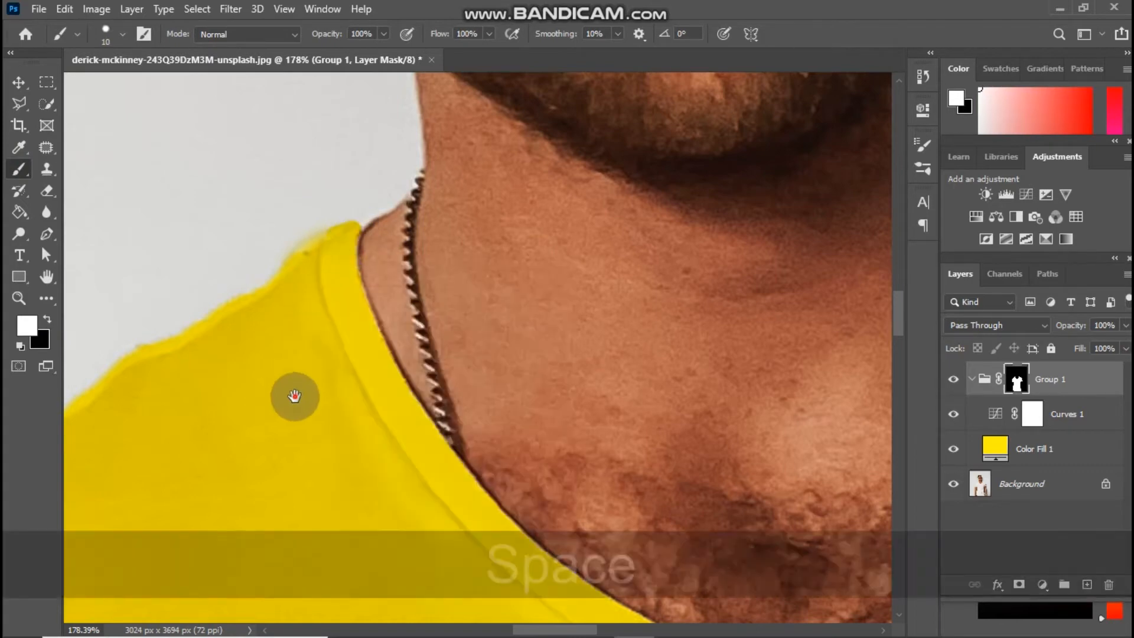
# Paint white on the group's mask with the 10 px brush along the shoulder edge, then the sleeve hem and underarm edge on that side
pyautogui.moveTo(294, 396); pyautogui.dragTo(407, 349)
pyautogui.moveTo(250, 351)
pyautogui.mouseDown()
pyautogui.moveTo(327, 300)
pyautogui.moveTo(279, 340)
pyautogui.moveTo(160, 369)
pyautogui.moveTo(120, 418)
pyautogui.mouseUp()
pyautogui.press('space')
pyautogui.moveTo(158, 421)
pyautogui.mouseDown()
pyautogui.moveTo(256, 377)
pyautogui.moveTo(443, 232)
pyautogui.mouseUp()
pyautogui.press('space')
pyautogui.moveTo(586, 387); pyautogui.dragTo(472, 201)
pyautogui.moveTo(506, 366)
pyautogui.mouseDown()
pyautogui.moveTo(637, 195)
pyautogui.moveTo(667, 189)
pyautogui.mouseUp()
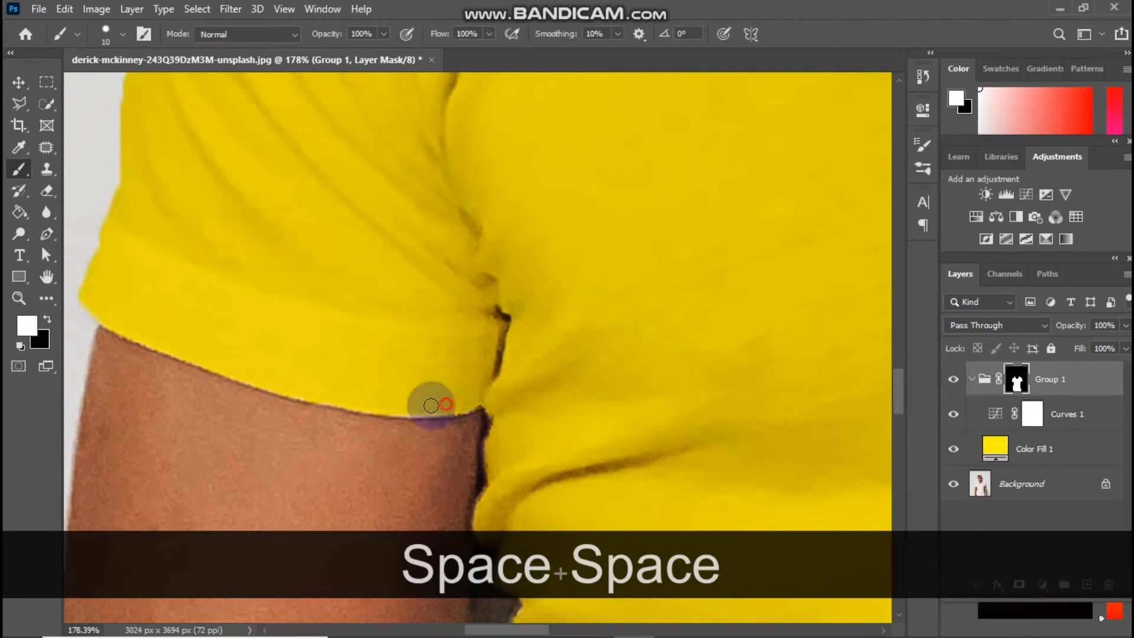
pyautogui.press('space')
pyautogui.moveTo(532, 437); pyautogui.dragTo(503, 363)
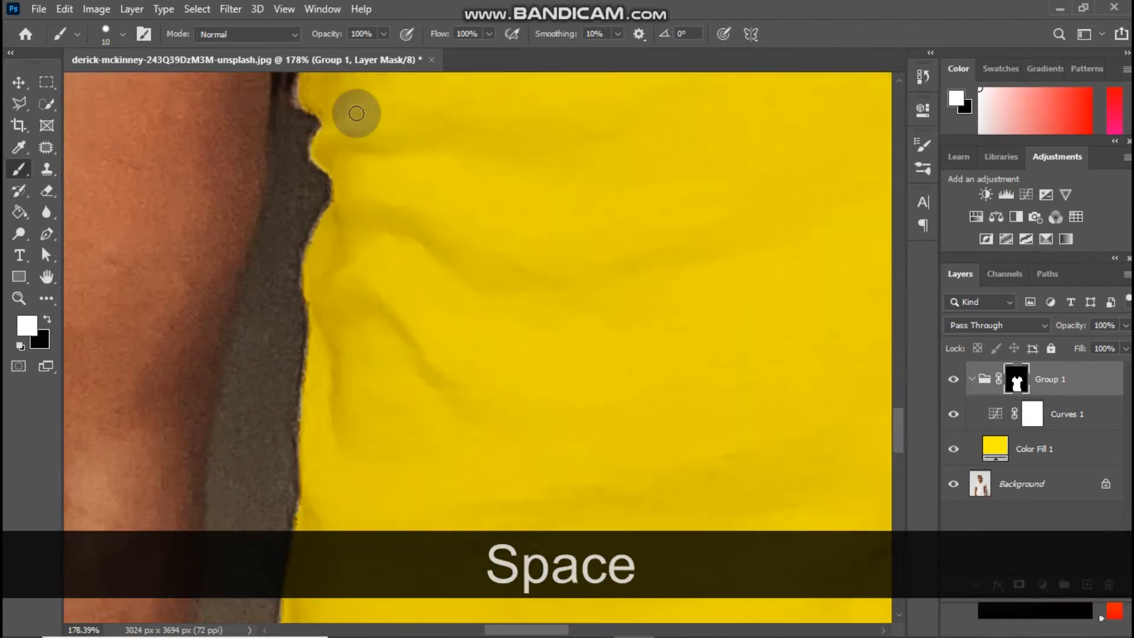
# Reduce the brush to 8 px and paint the white gaps at the opposite collar tip and shoulder edge on the group's mask
pyautogui.press('space')
pyautogui.moveTo(453, 241)
pyautogui.mouseDown()
pyautogui.moveTo(711, 210)
pyautogui.moveTo(539, 250)
pyautogui.moveTo(479, 175)
pyautogui.moveTo(504, 581)
pyautogui.mouseUp()
pyautogui.moveTo(379, 242); pyautogui.dragTo(500, 354)
pyautogui.moveTo(527, 182)
pyautogui.mouseDown()
pyautogui.moveTo(550, 218)
pyautogui.moveTo(544, 190)
pyautogui.moveTo(572, 223)
pyautogui.moveTo(540, 191)
pyautogui.moveTo(426, 133)
pyautogui.mouseUp()
pyautogui.moveTo(428, 238); pyautogui.dragTo(679, 499)
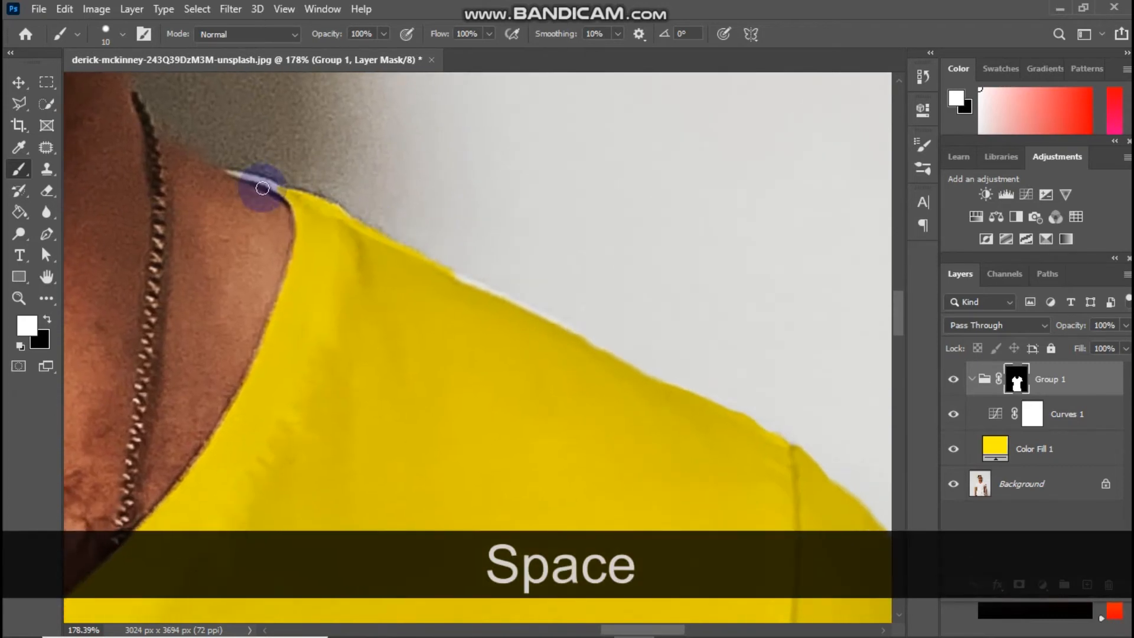
pyautogui.press('[')
pyautogui.press('[')
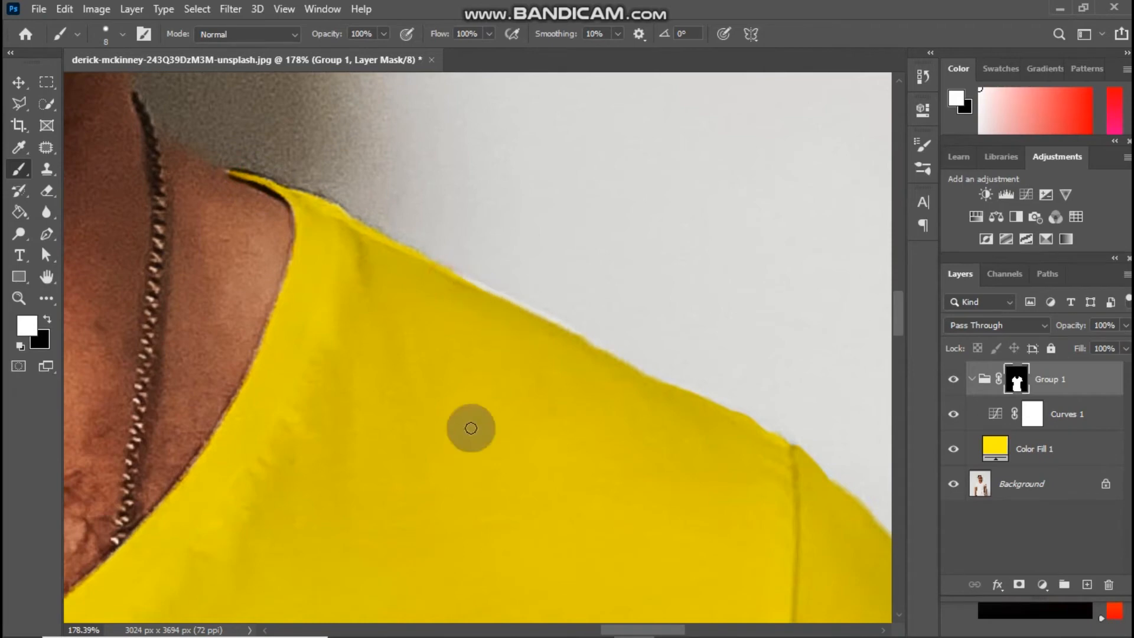
# Paint white on the group's mask over the uncolored patches along the shirt's shaded side edge, beside the arm with the bracelets
pyautogui.moveTo(298, 498); pyautogui.dragTo(324, 215)
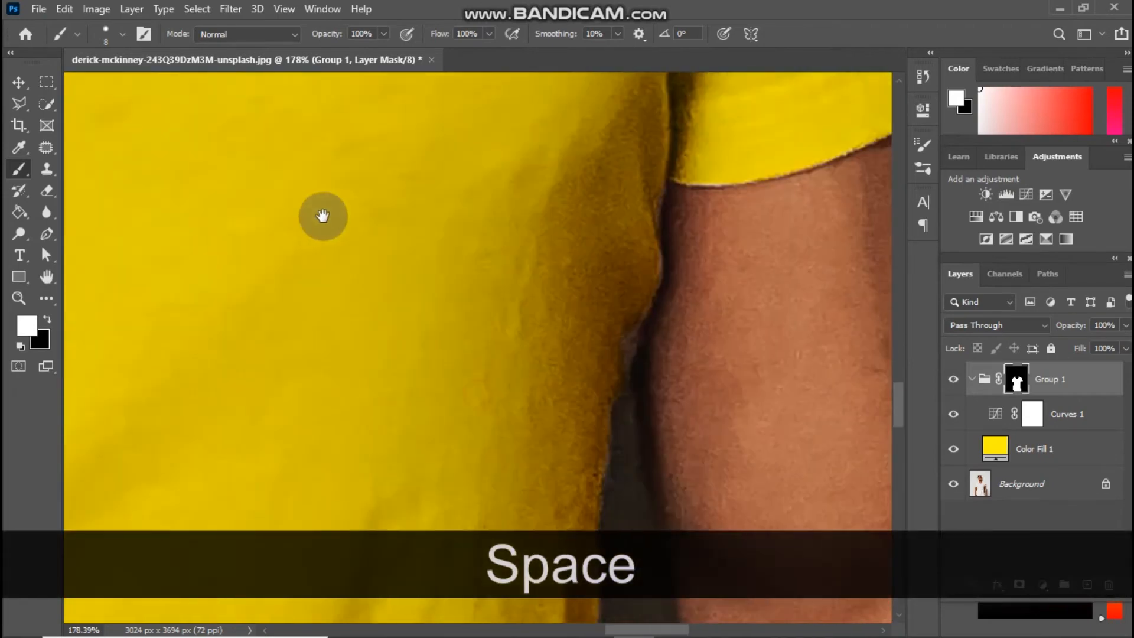
pyautogui.click(614, 267)
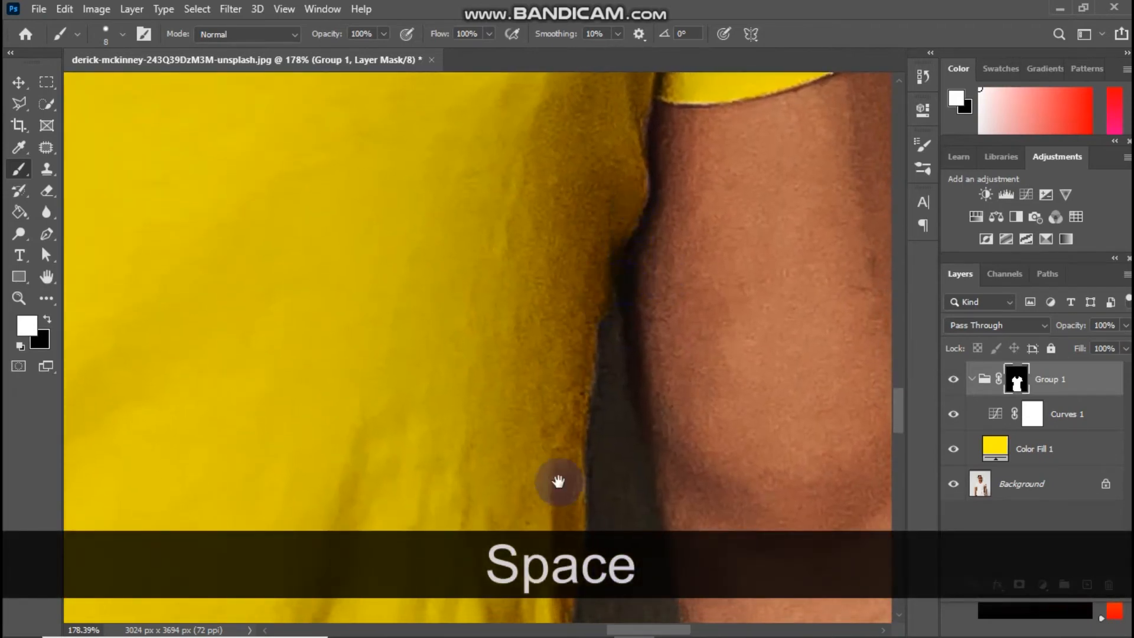
pyautogui.moveTo(557, 476); pyautogui.dragTo(506, 298)
pyautogui.press('space')
pyautogui.moveTo(549, 467); pyautogui.dragTo(530, 338)
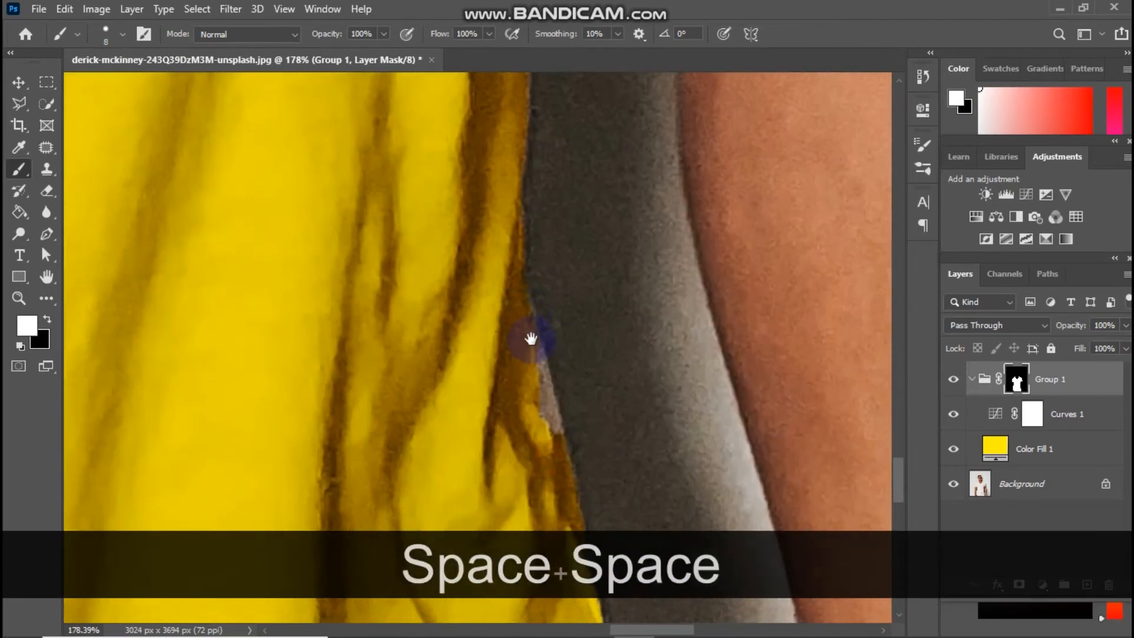
pyautogui.moveTo(545, 390); pyautogui.dragTo(551, 446)
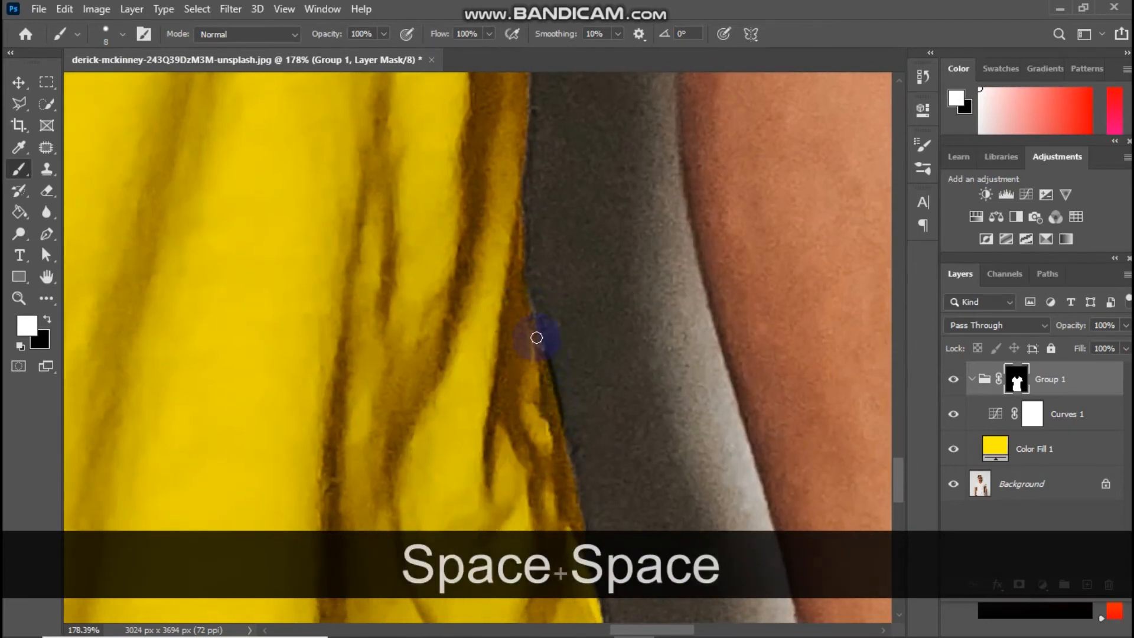
pyautogui.moveTo(536, 338); pyautogui.dragTo(517, 292)
# Enlarge the brush to 25 px and paint the uncolored notch and lower edge on the shirt's other side on the group's mask
pyautogui.click(18, 299)
pyautogui.moveTo(405, 354); pyautogui.dragTo(274, 346)
pyautogui.moveTo(333, 316)
pyautogui.mouseDown()
pyautogui.moveTo(349, 329)
pyautogui.moveTo(324, 329)
pyautogui.mouseUp()
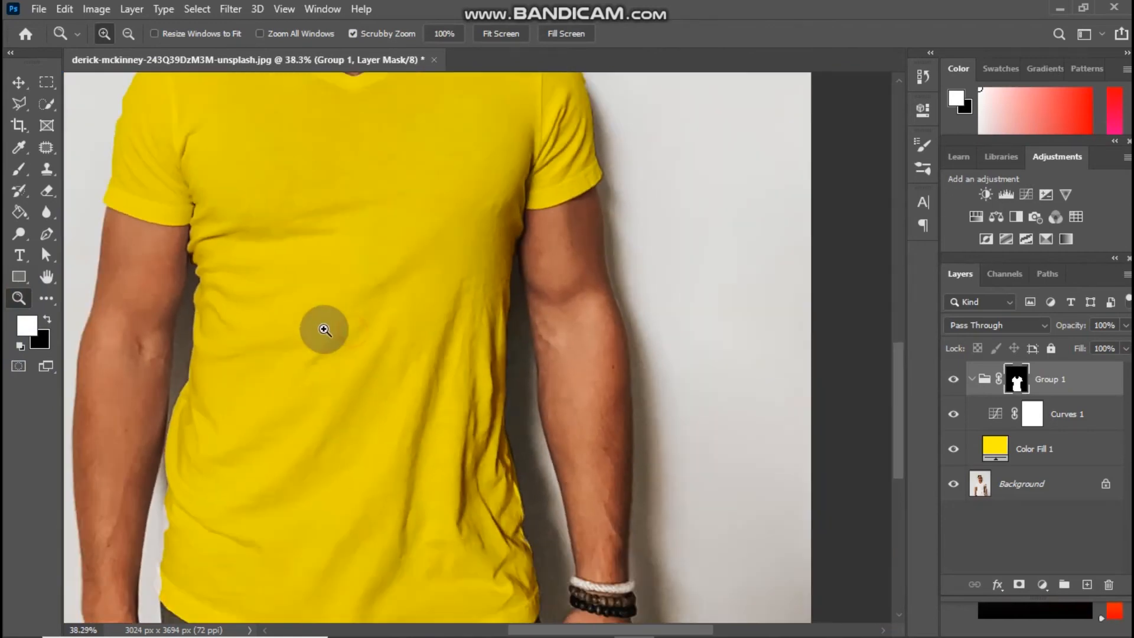
pyautogui.moveTo(157, 537); pyautogui.dragTo(289, 574)
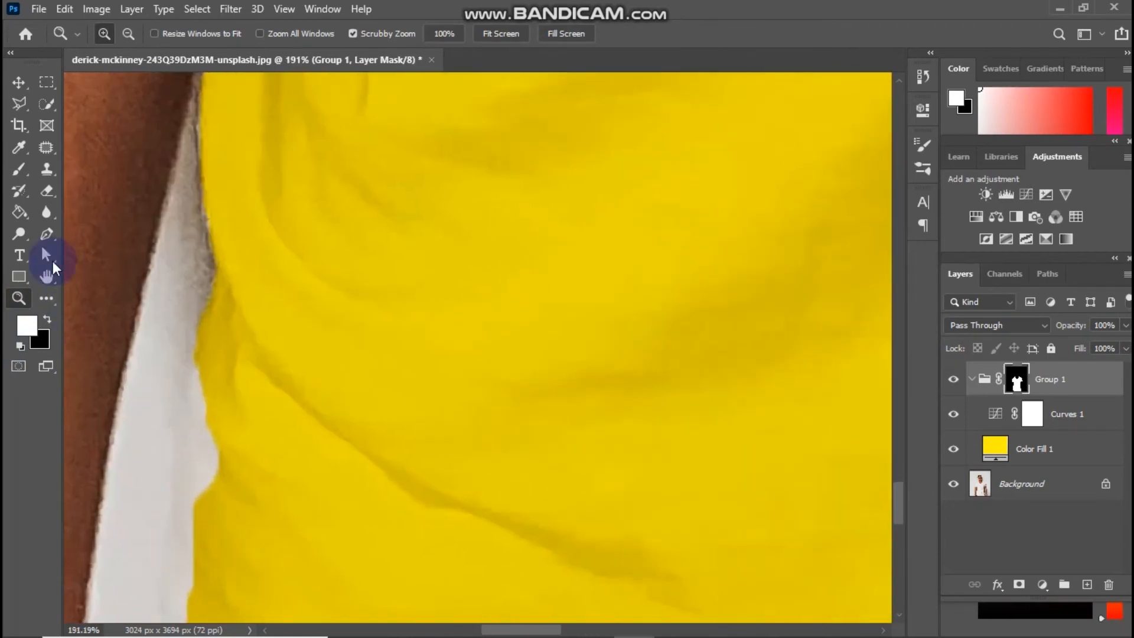
pyautogui.click(19, 169)
pyautogui.press(']')
pyautogui.press(']')
pyautogui.press(']')
pyautogui.press(']')
pyautogui.press(']')
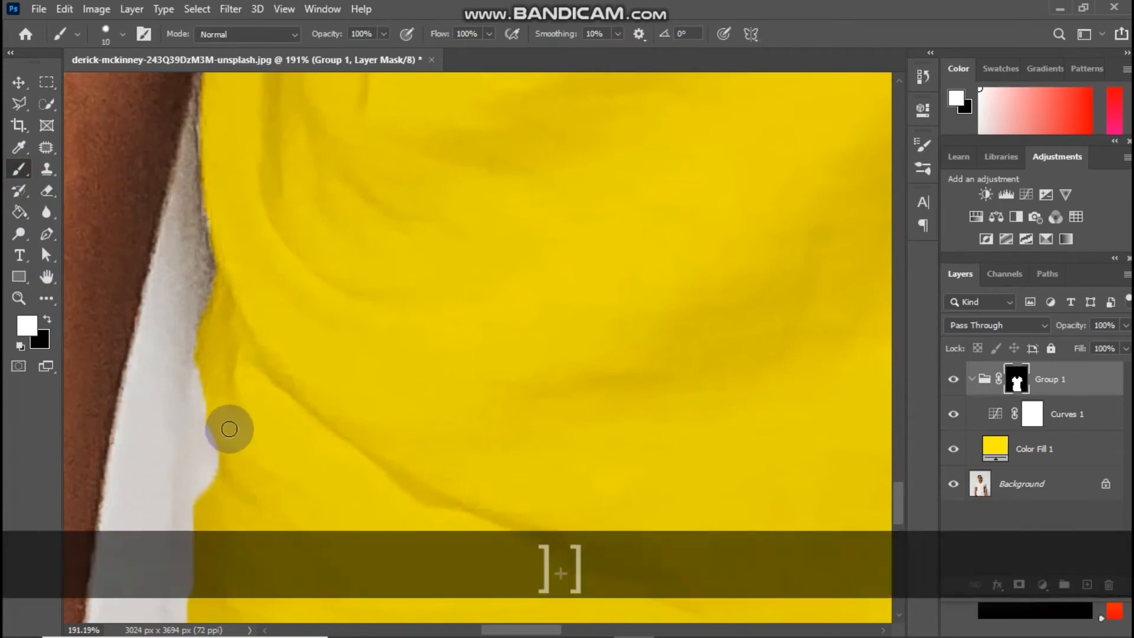
pyautogui.press('space')
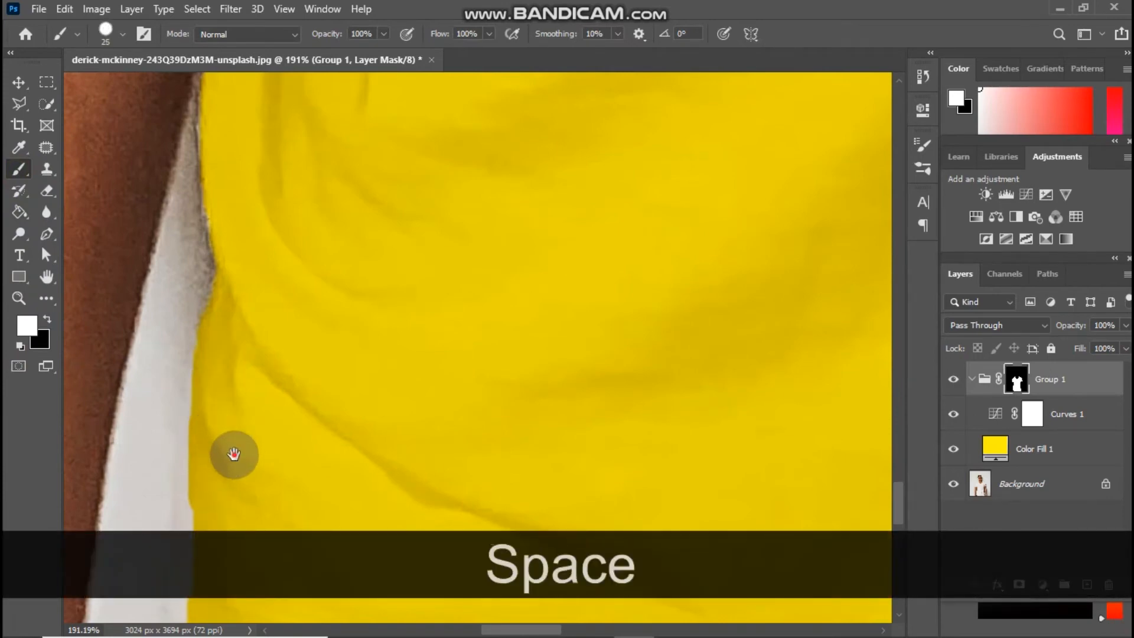
pyautogui.moveTo(233, 452); pyautogui.dragTo(266, 284)
pyautogui.moveTo(228, 405)
pyautogui.mouseDown()
pyautogui.moveTo(241, 282)
pyautogui.moveTo(233, 225)
pyautogui.moveTo(224, 410)
pyautogui.mouseUp()
pyautogui.press('space')
pyautogui.moveTo(244, 466); pyautogui.dragTo(249, 283)
pyautogui.moveTo(229, 381)
pyautogui.mouseDown()
pyautogui.moveTo(200, 334)
pyautogui.moveTo(230, 268)
pyautogui.moveTo(225, 222)
pyautogui.moveTo(220, 389)
pyautogui.moveTo(206, 350)
pyautogui.moveTo(198, 319)
pyautogui.mouseUp()
# Change the color fill layer from yellow to dark gray 494949
pyautogui.click(8, 300)
pyautogui.moveTo(466, 346); pyautogui.dragTo(320, 327)
pyautogui.moveTo(602, 251); pyautogui.dragTo(506, 405)
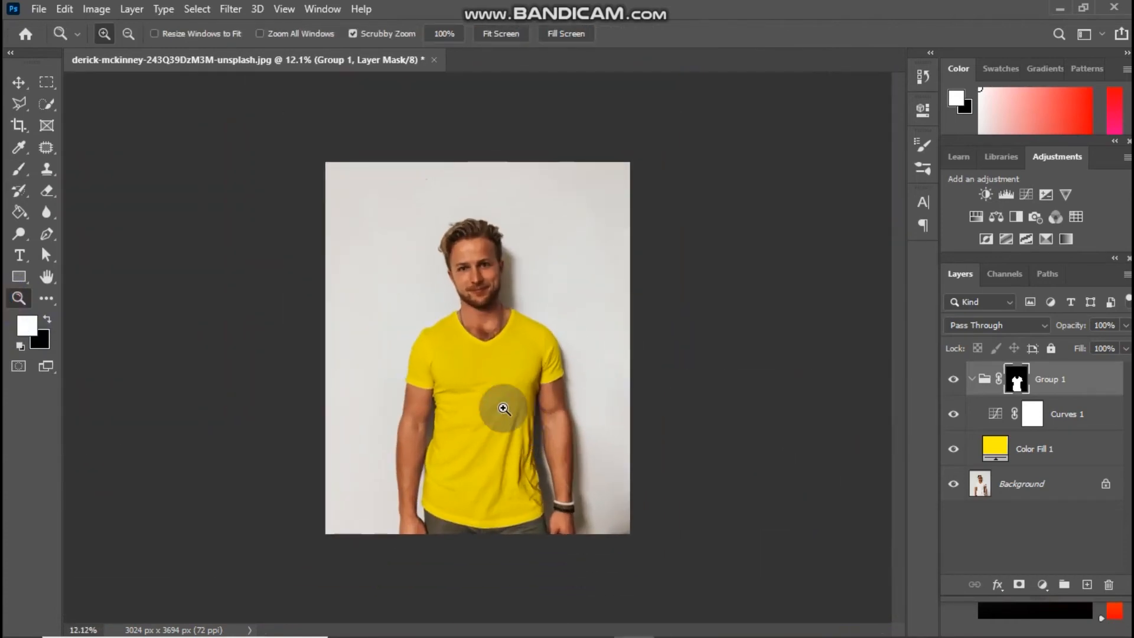
pyautogui.doubleClick(996, 450)
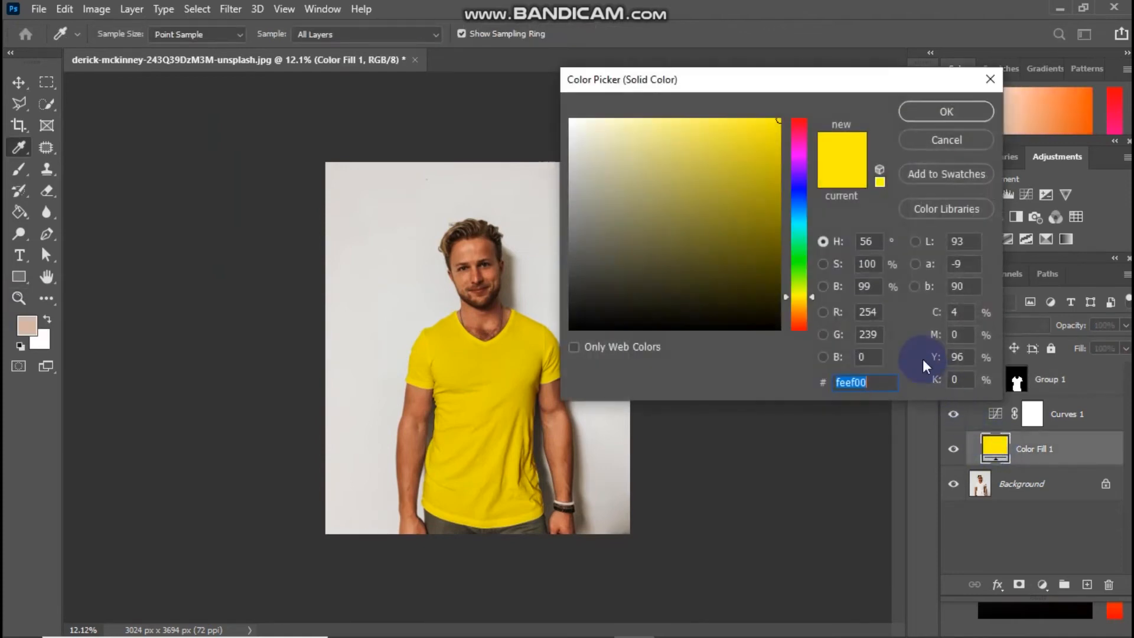
pyautogui.moveTo(597, 284); pyautogui.dragTo(572, 279)
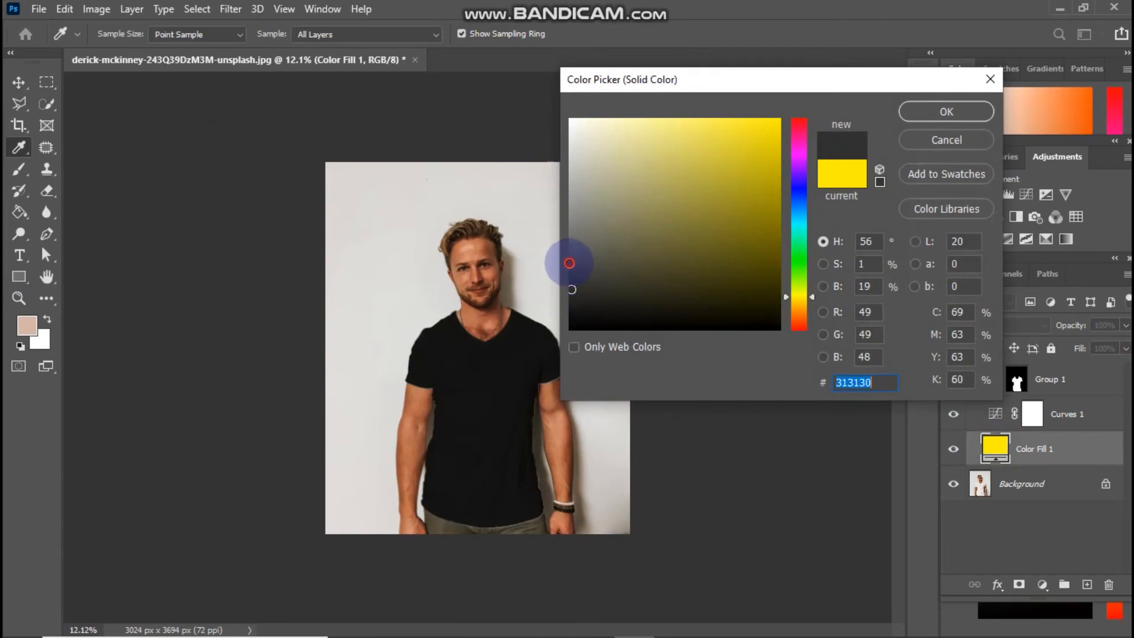
pyautogui.click(570, 270)
pyautogui.press('z')
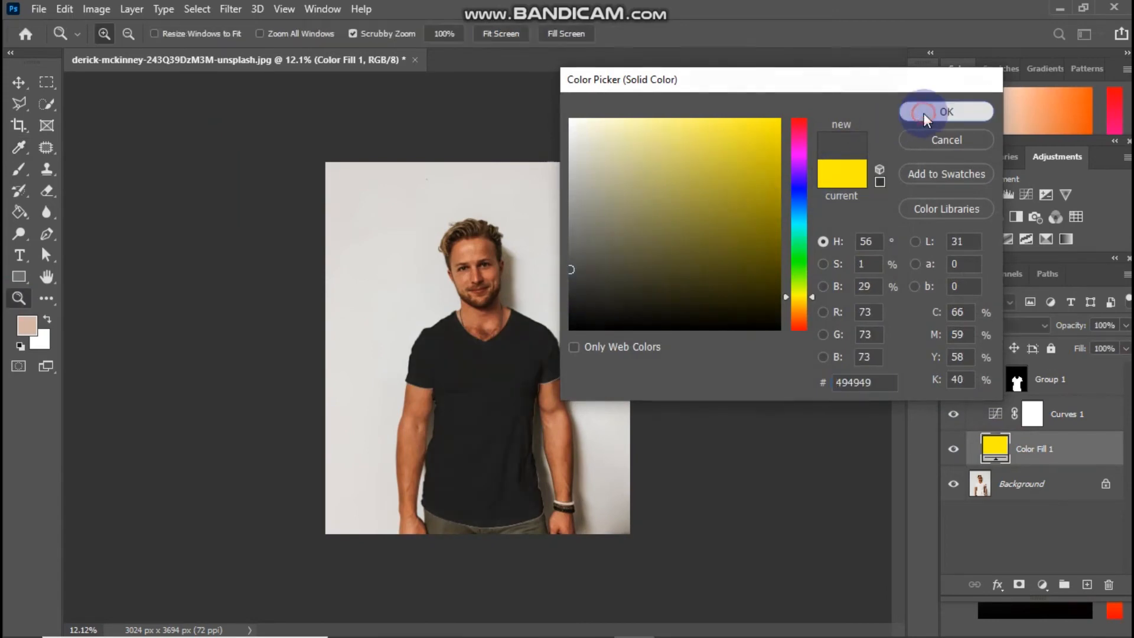
pyautogui.click(921, 112)
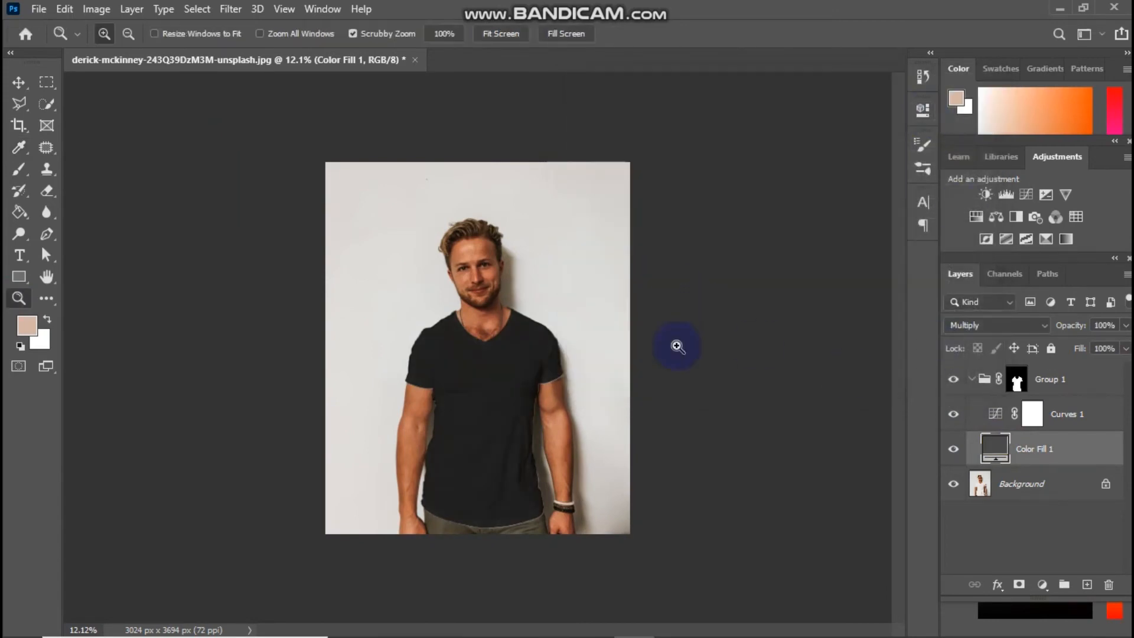
# Add a second Curves adjustment layer above the existing Curves layer inside the group
pyautogui.click(1069, 415)
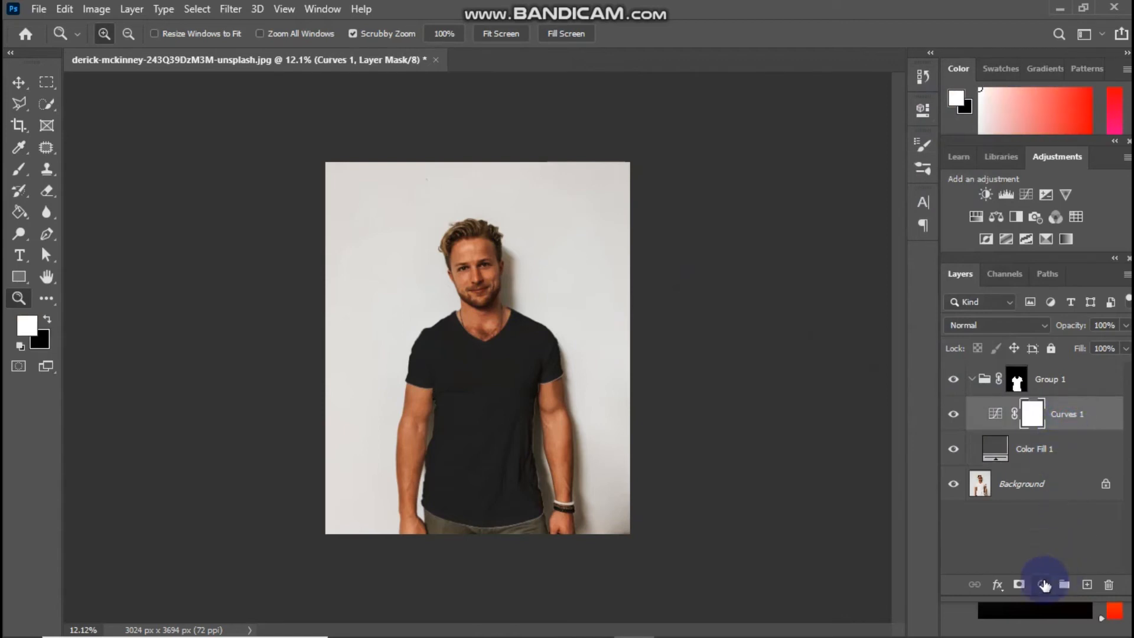
pyautogui.click(1044, 584)
pyautogui.click(1045, 372)
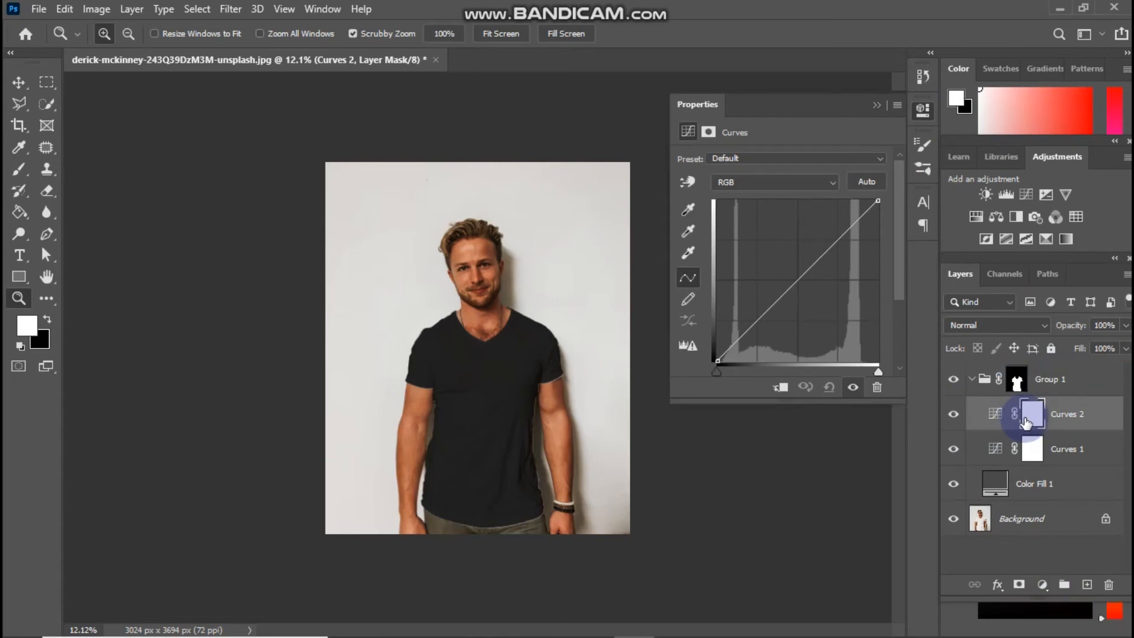
pyautogui.click(1102, 421)
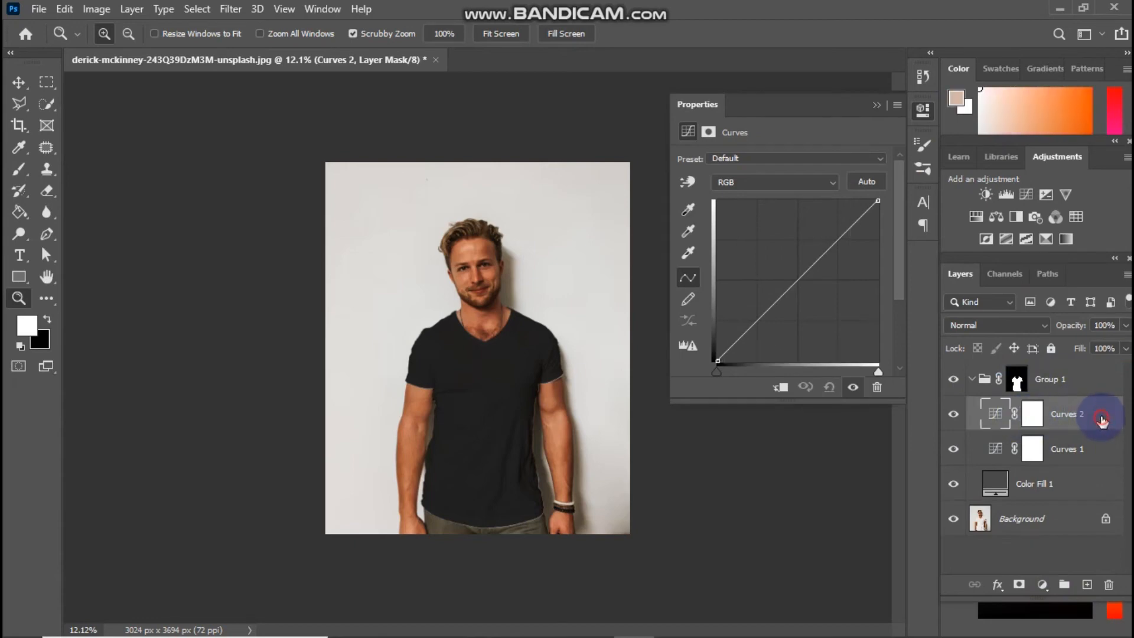
pyautogui.doubleClick(1101, 420)
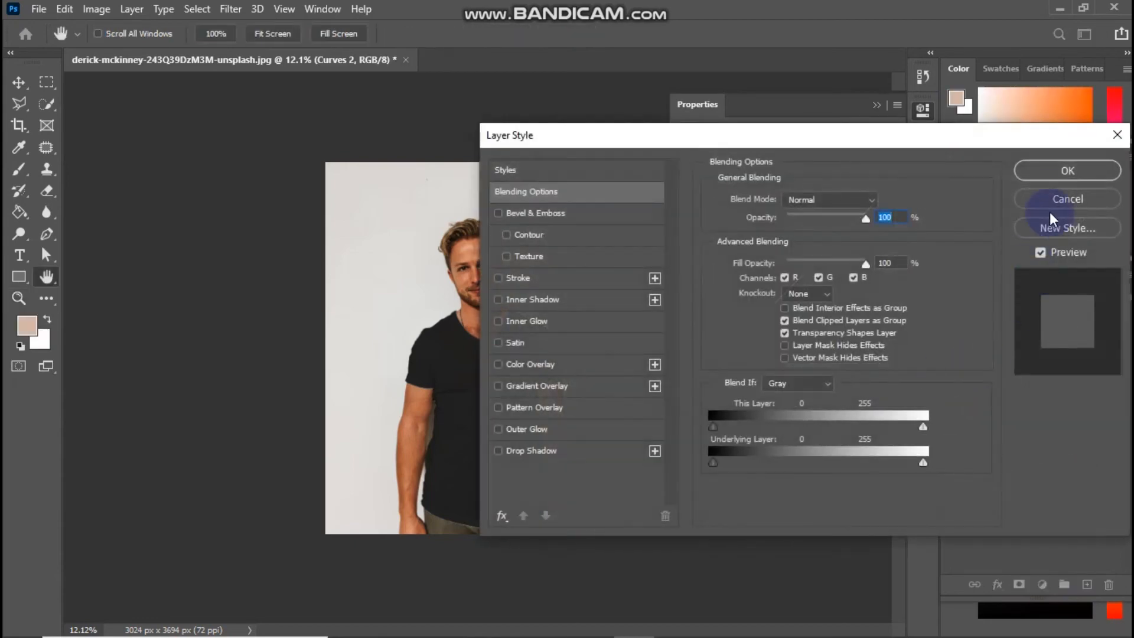
pyautogui.click(1030, 200)
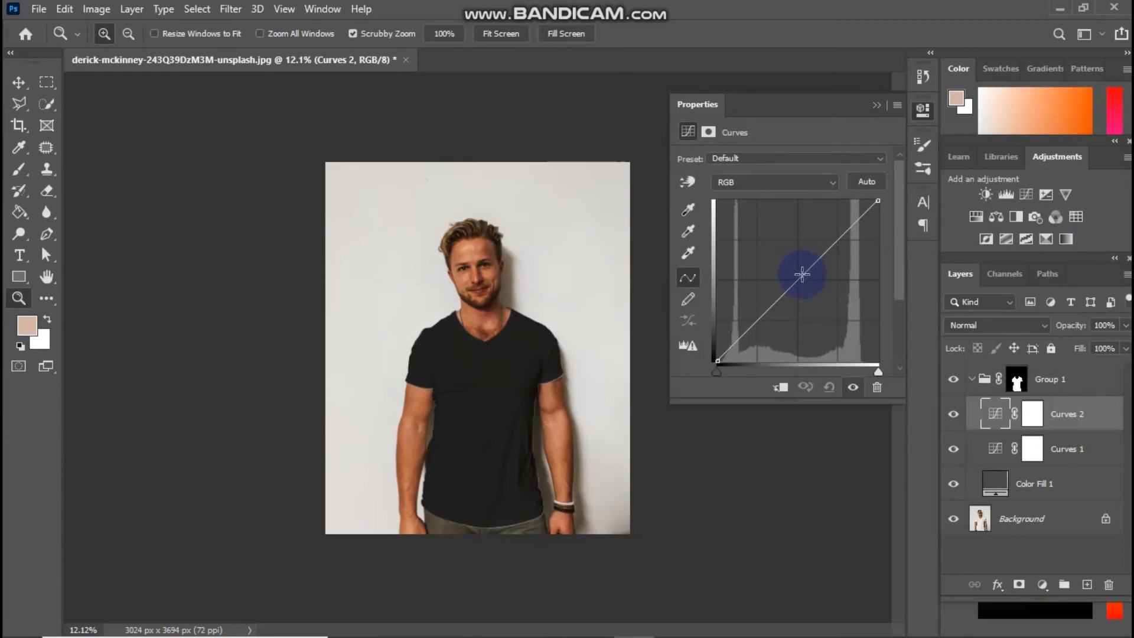
# Lighten the shirt to mid gray by pulling the new Curves layer's RGB curve strongly upward from its midtones
pyautogui.moveTo(796, 275); pyautogui.dragTo(772, 267)
pyautogui.moveTo(750, 266); pyautogui.dragTo(748, 266)
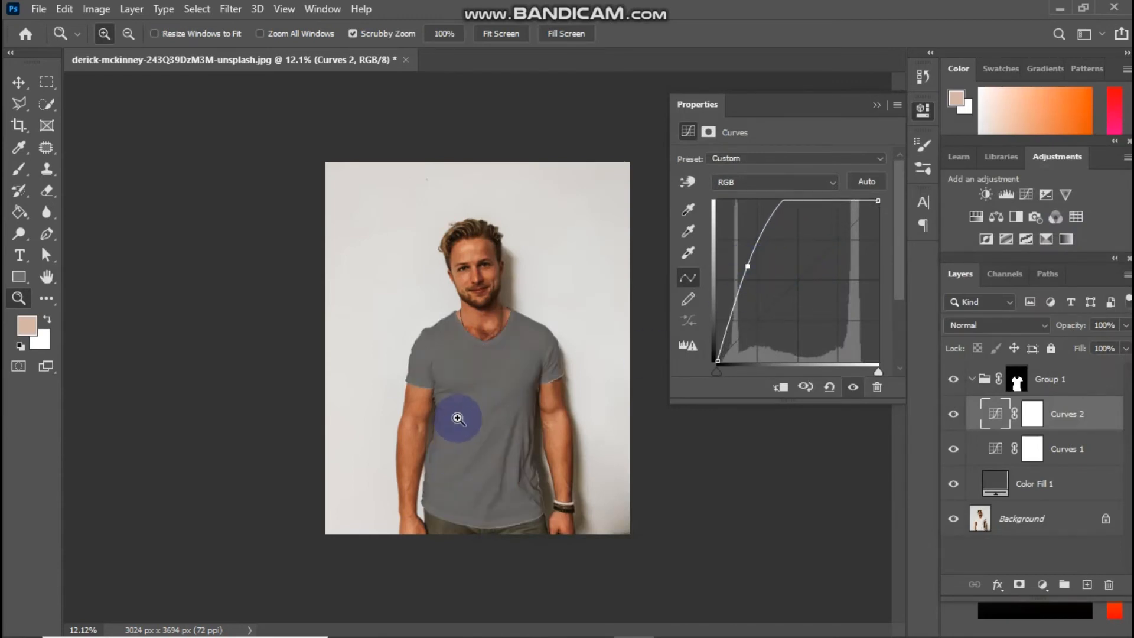
pyautogui.click(877, 105)
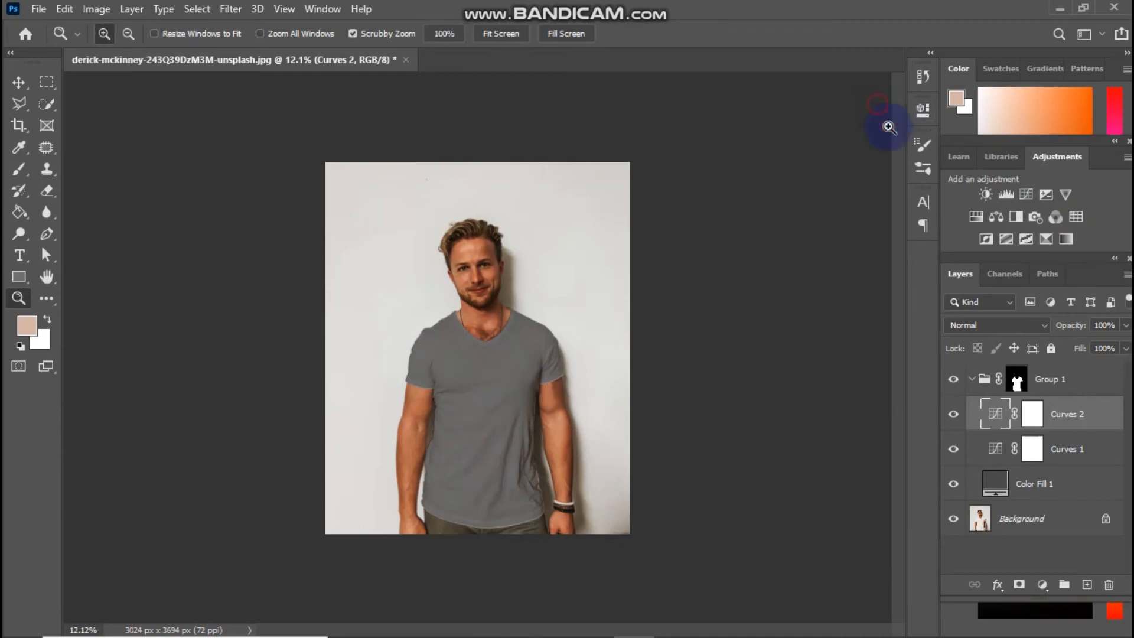
# Limit the upper Curves layer with Blend If, splitting the Underlying Layer's black point to 25 / 60
pyautogui.doubleClick(1106, 423)
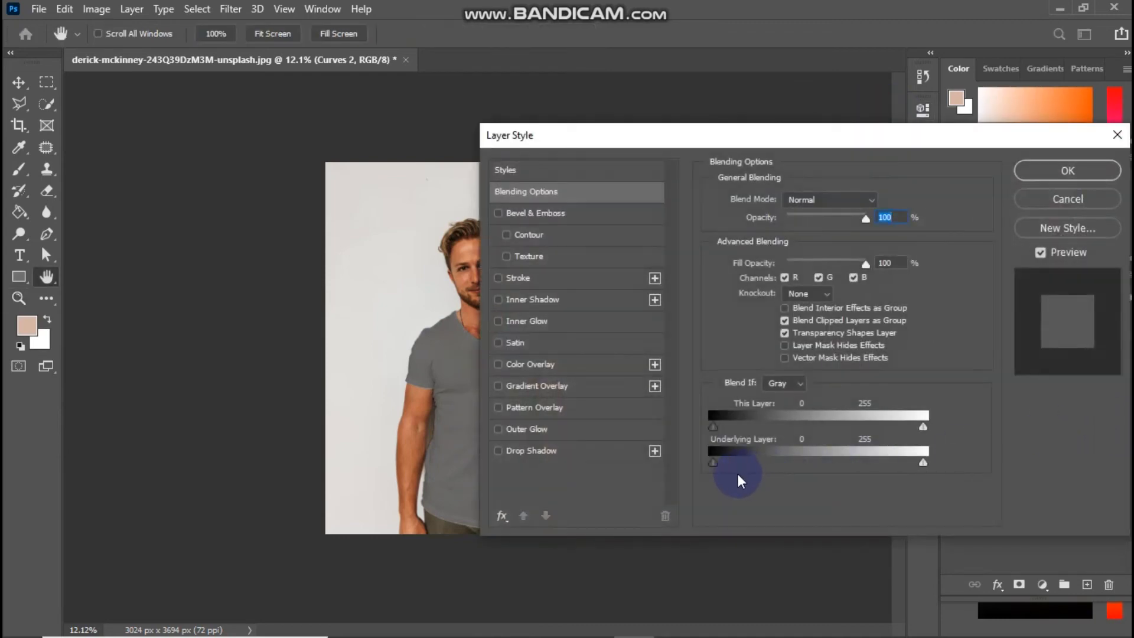
pyautogui.moveTo(714, 462); pyautogui.dragTo(763, 459)
pyautogui.moveTo(728, 140); pyautogui.dragTo(820, 78)
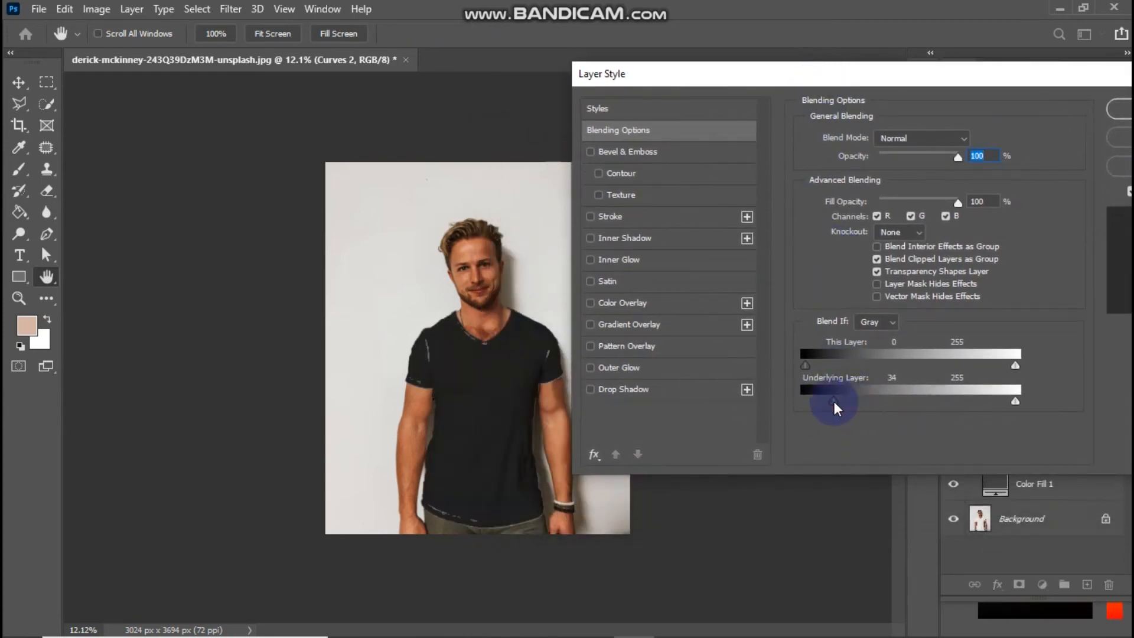
pyautogui.moveTo(834, 401); pyautogui.dragTo(827, 401)
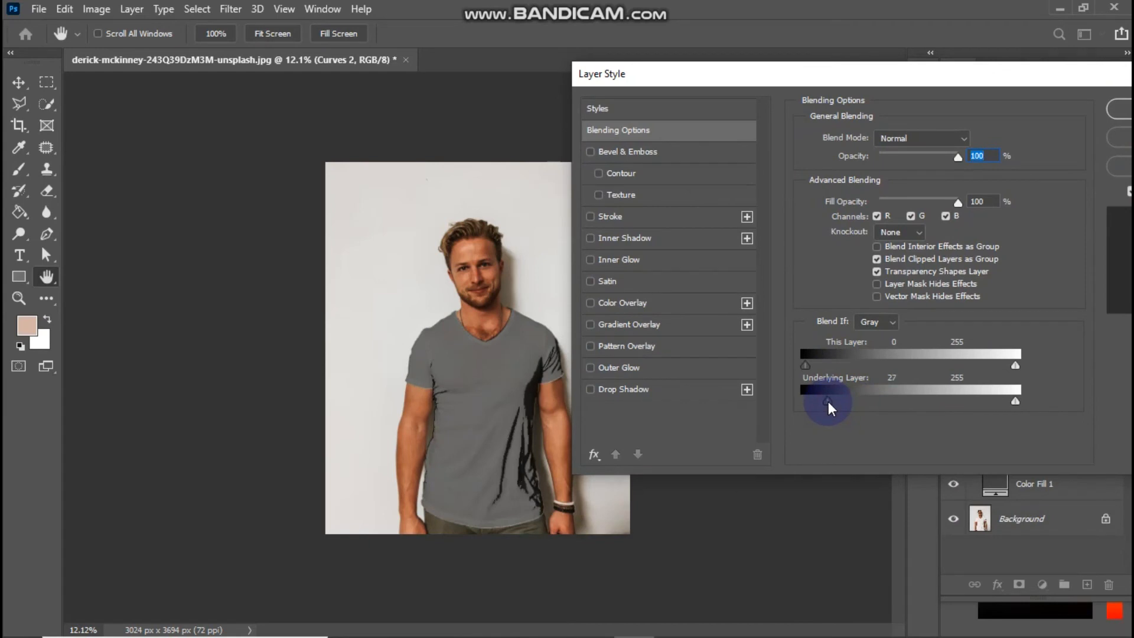
pyautogui.press('alt')
pyautogui.moveTo(826, 401)
pyautogui.mouseDown()
pyautogui.moveTo(842, 400)
pyautogui.moveTo(817, 401)
pyautogui.moveTo(861, 401)
pyautogui.moveTo(851, 402)
pyautogui.mouseUp()
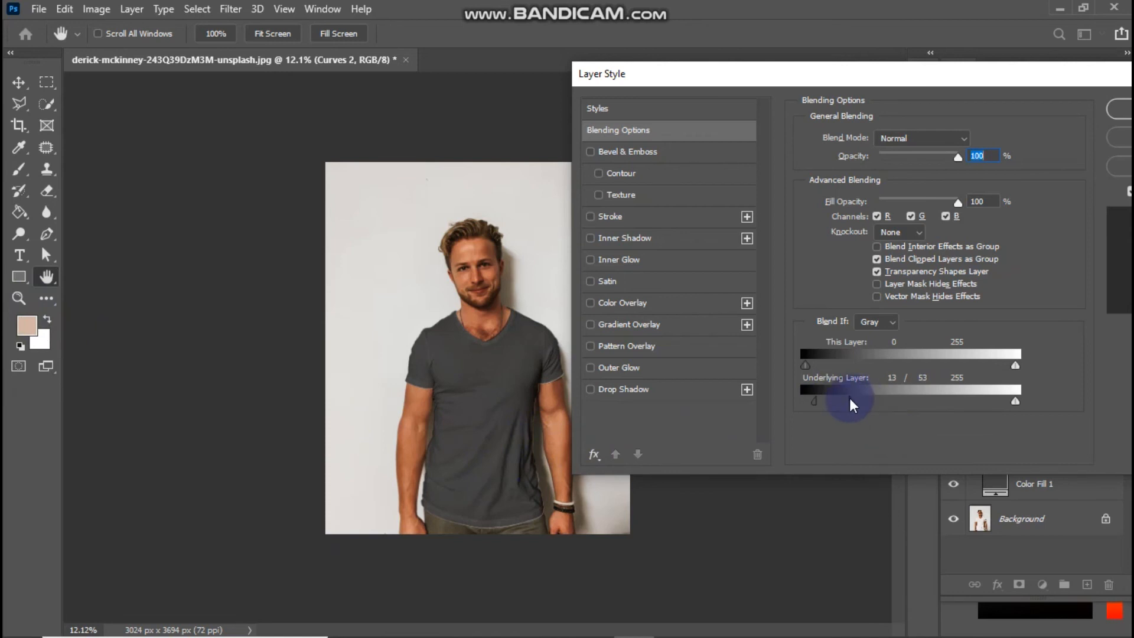
pyautogui.moveTo(850, 400)
pyautogui.mouseDown()
pyautogui.moveTo(862, 400)
pyautogui.moveTo(805, 406)
pyautogui.moveTo(827, 400)
pyautogui.mouseUp()
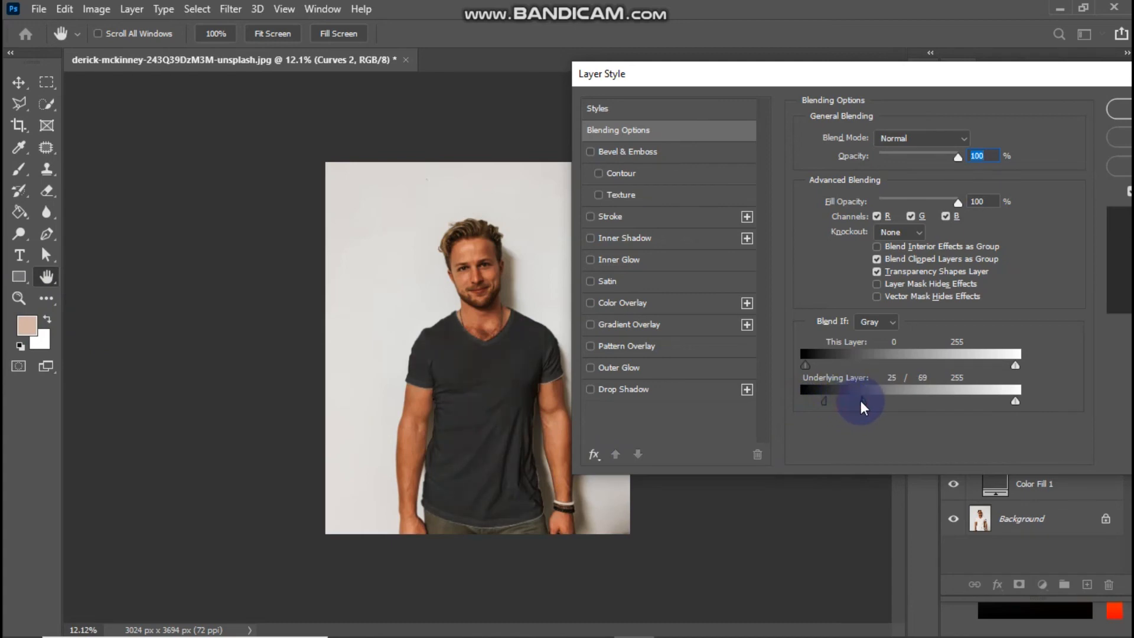
pyautogui.moveTo(904, 75); pyautogui.dragTo(797, 88)
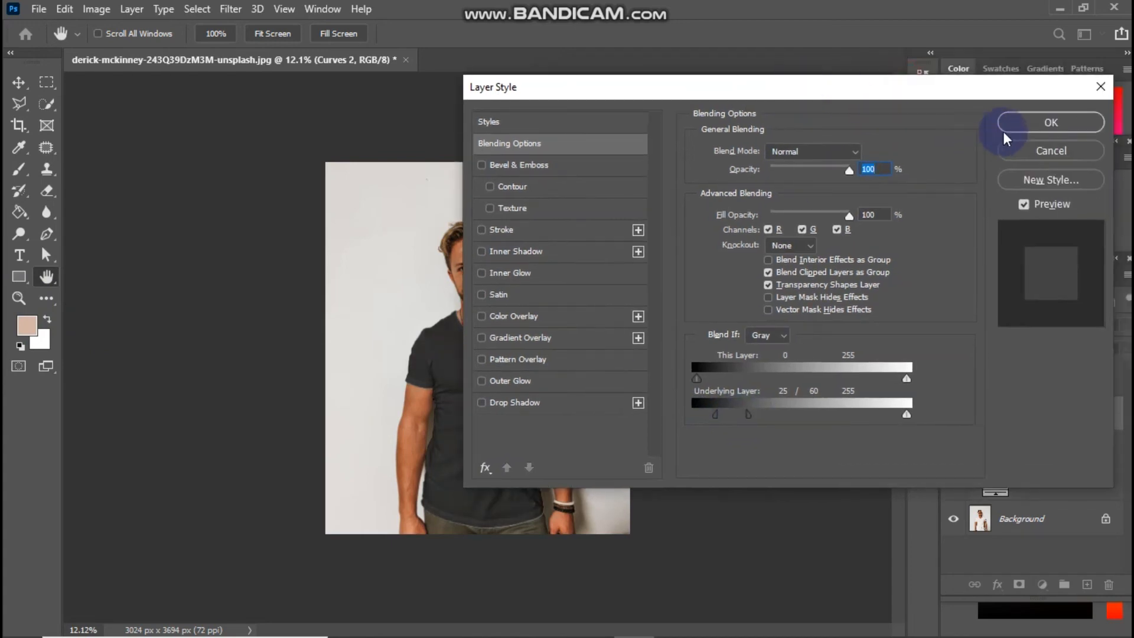
pyautogui.click(1006, 125)
# Paint white on the group's mask with the 25 px brush over the light fringe along the shirt's side beside the bare-wristed arm
pyautogui.moveTo(517, 466); pyautogui.dragTo(410, 438)
pyautogui.moveTo(389, 399); pyautogui.dragTo(398, 344)
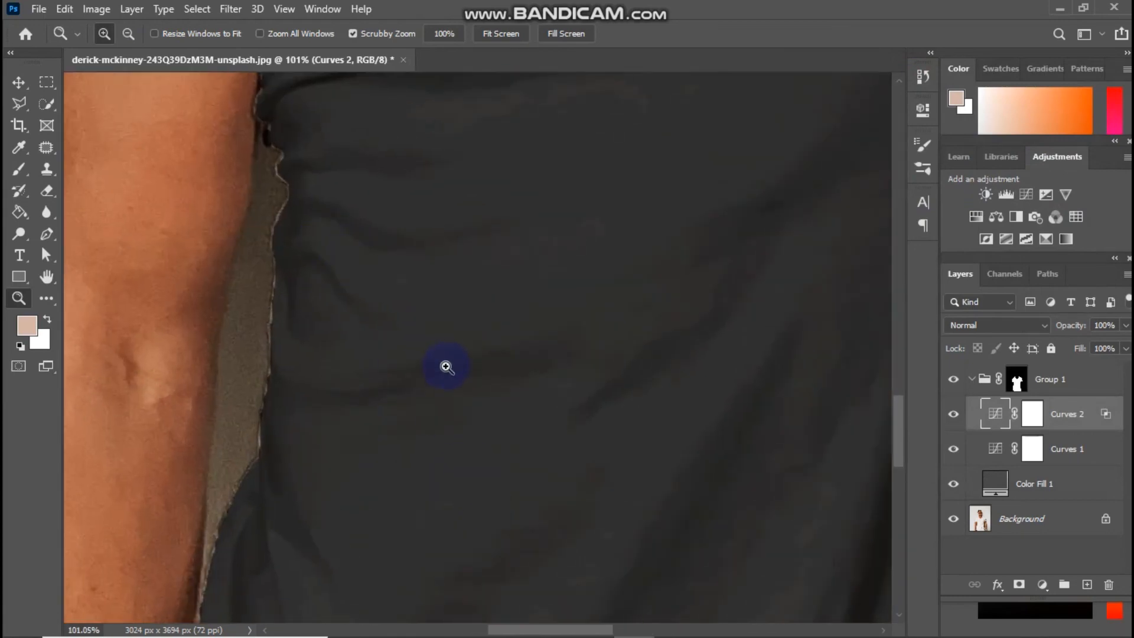
pyautogui.click(1018, 384)
pyautogui.press('d')
pyautogui.press('b')
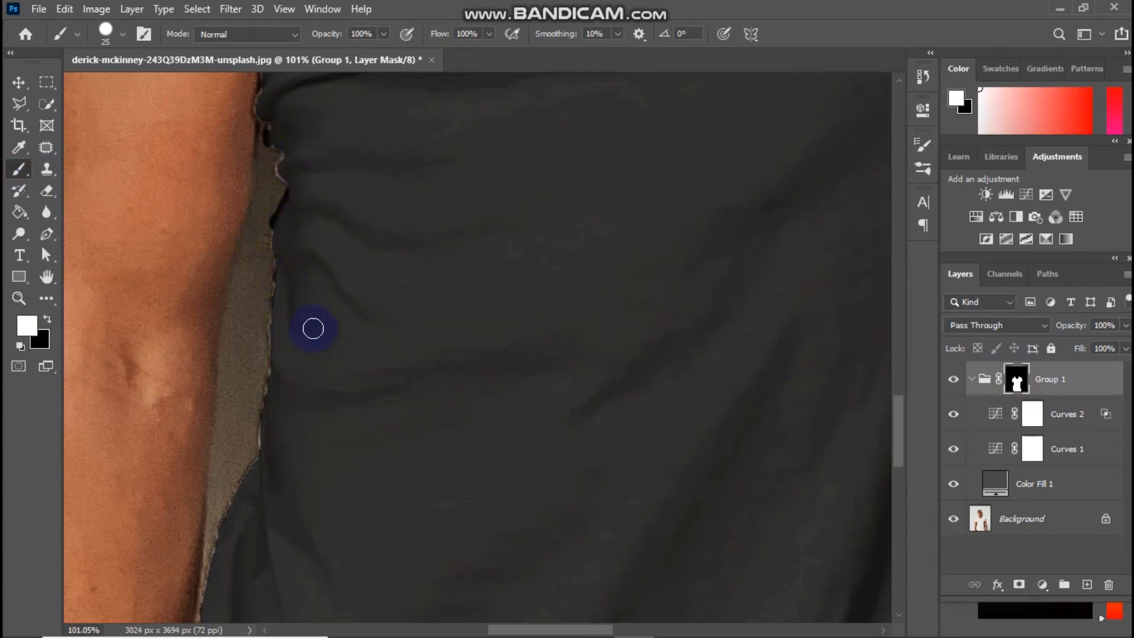
pyautogui.press('space')
pyautogui.moveTo(322, 455)
pyautogui.mouseDown()
pyautogui.moveTo(434, 157)
pyautogui.moveTo(454, 165)
pyautogui.mouseUp()
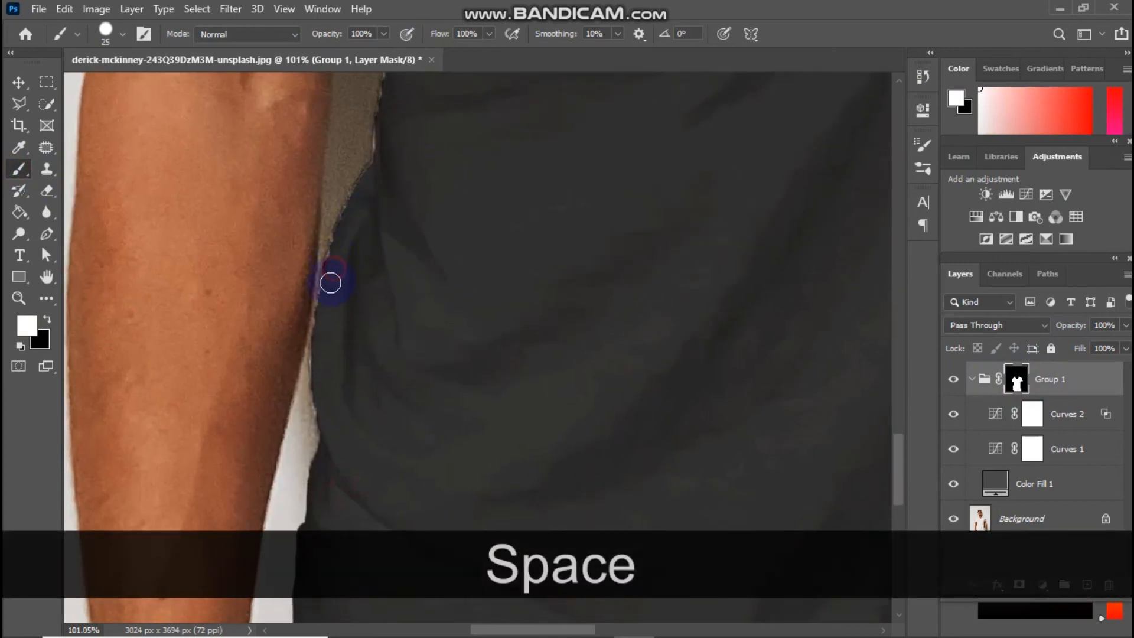
pyautogui.moveTo(382, 152); pyautogui.dragTo(379, 124)
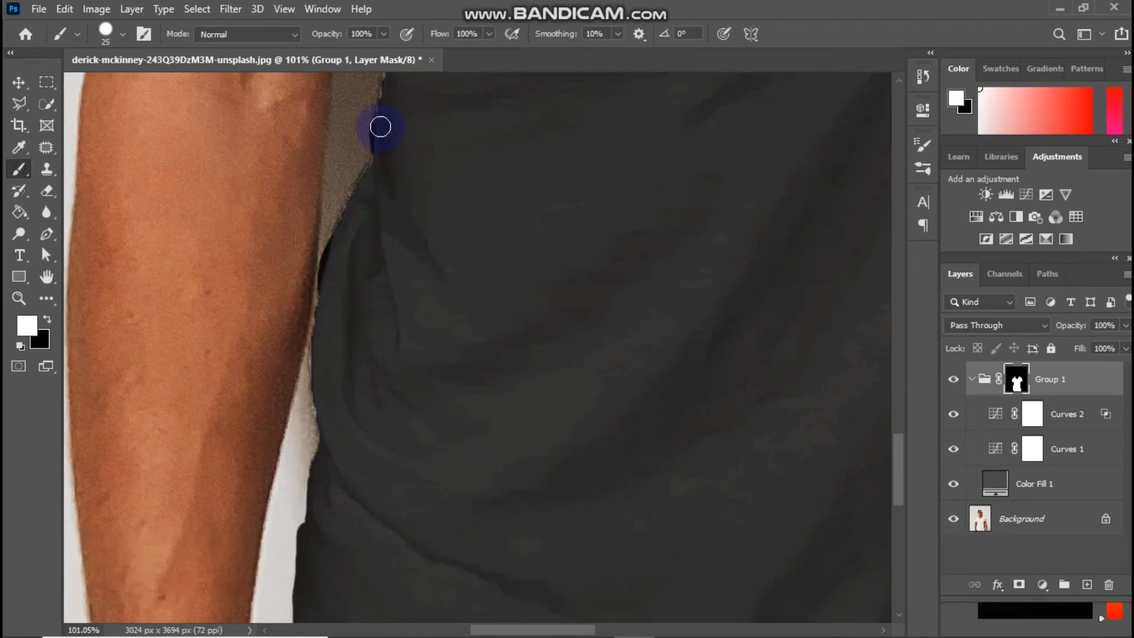
# Continue the mask cleanup around the shirt's lower edge and up the side facing the arm with the bracelets
pyautogui.press('space')
pyautogui.moveTo(382, 397); pyautogui.dragTo(362, 152)
pyautogui.moveTo(401, 361); pyautogui.dragTo(315, 177)
pyautogui.moveTo(708, 306); pyautogui.dragTo(185, 263)
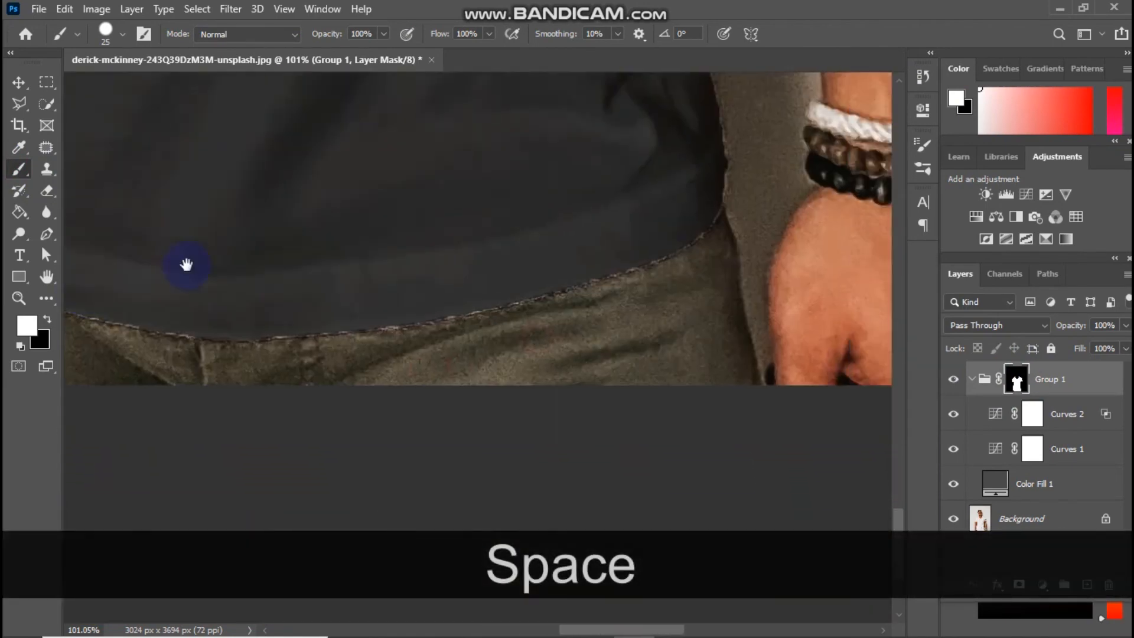
pyautogui.moveTo(437, 100)
pyautogui.mouseDown()
pyautogui.moveTo(457, 354)
pyautogui.moveTo(431, 161)
pyautogui.moveTo(443, 218)
pyautogui.mouseUp()
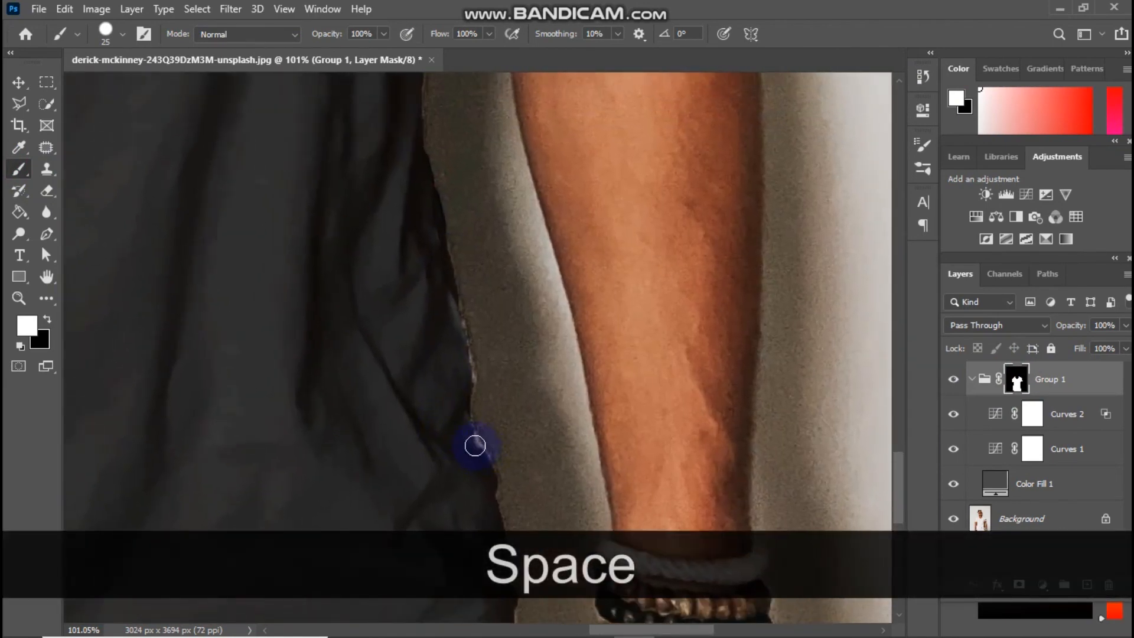
pyautogui.press('space')
pyautogui.moveTo(445, 283); pyautogui.dragTo(453, 413)
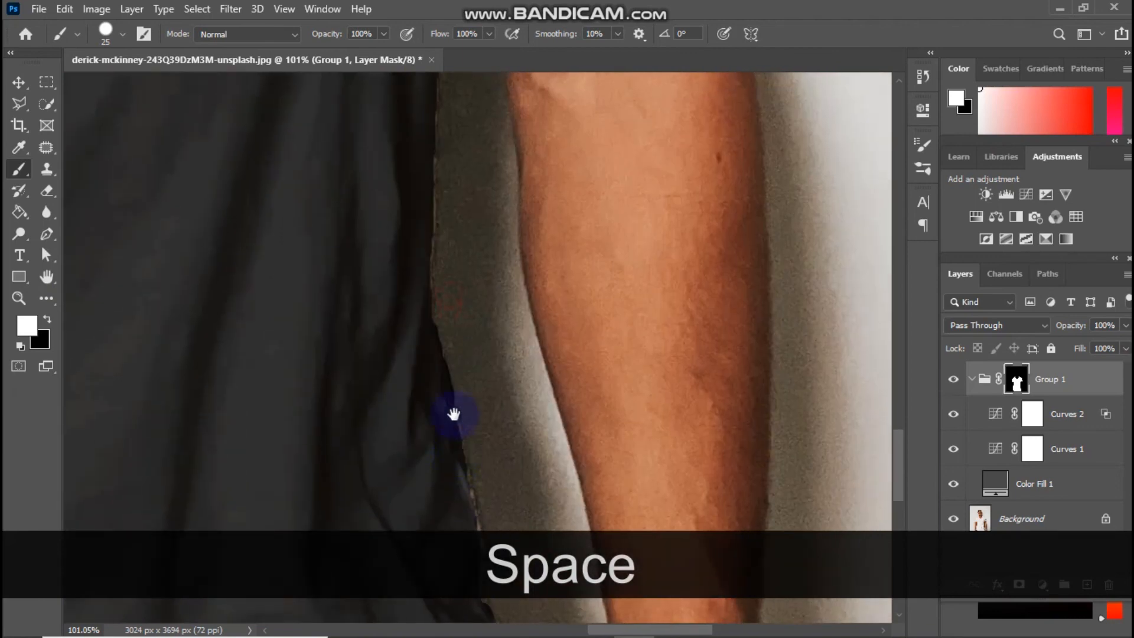
# Zoom out to the whole image and examine the dark gray shirt
pyautogui.click(18, 298)
pyautogui.rightClick(391, 287)
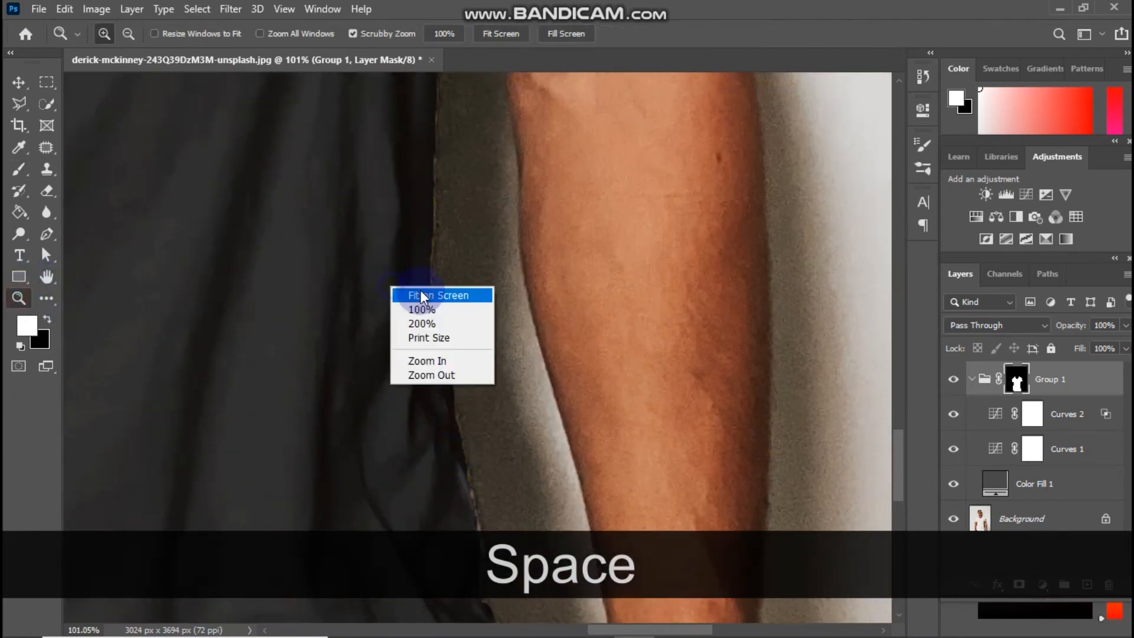
pyautogui.click(421, 294)
pyautogui.rightClick(372, 214)
pyautogui.click(431, 292)
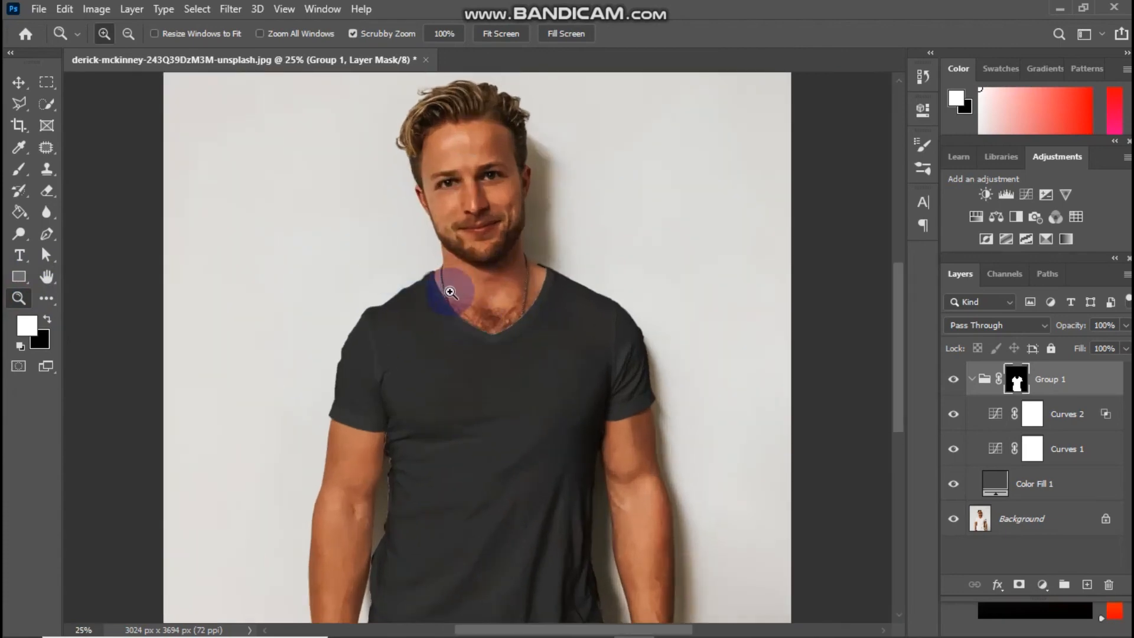
pyautogui.rightClick(455, 284)
pyautogui.click(514, 374)
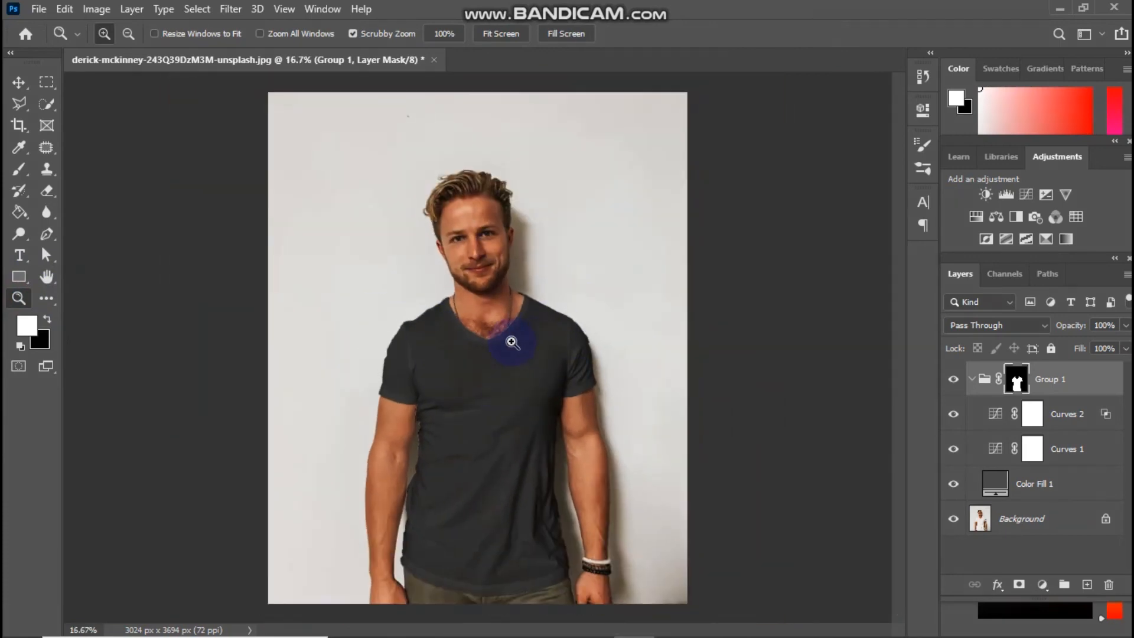